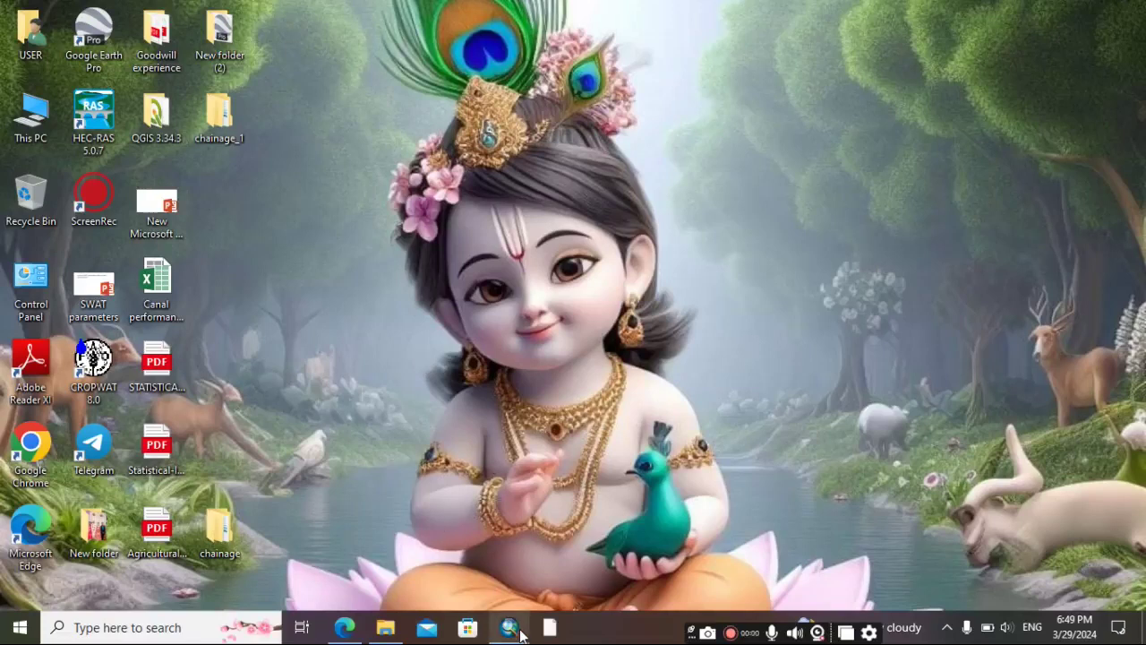
# Restore the untitled ArcMap window from the taskbar
pyautogui.click(520, 632)
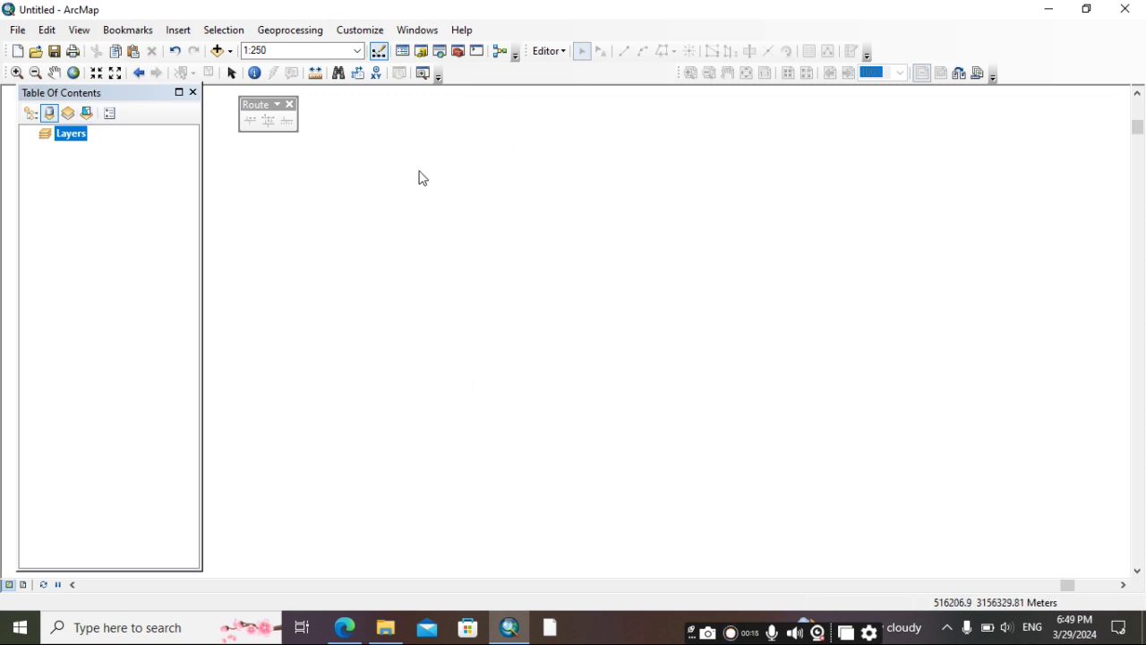
# Add Rani_structure.shp from the Rani_structure_shp folder to the map
pyautogui.click(215, 50)
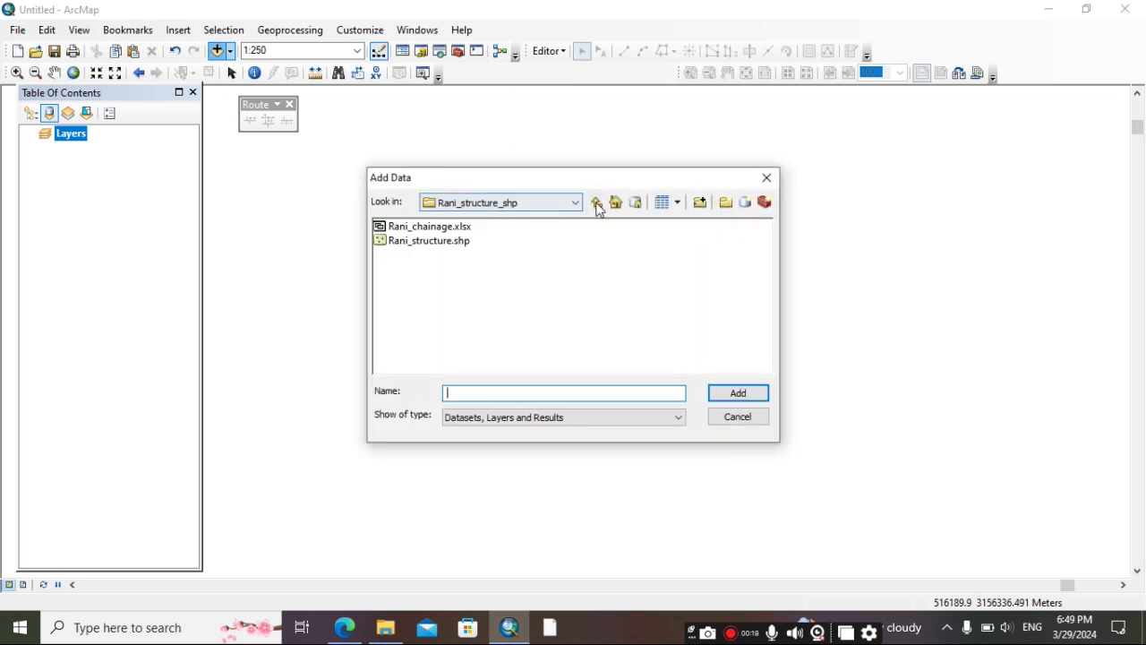
pyautogui.click(597, 203)
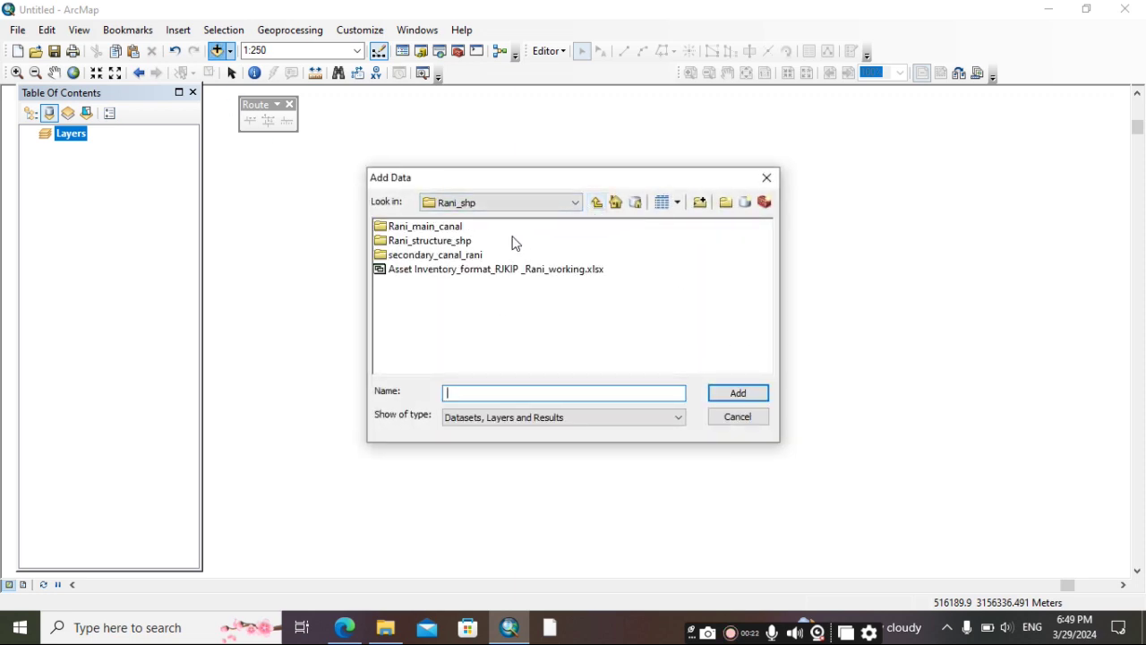
pyautogui.doubleClick(455, 240)
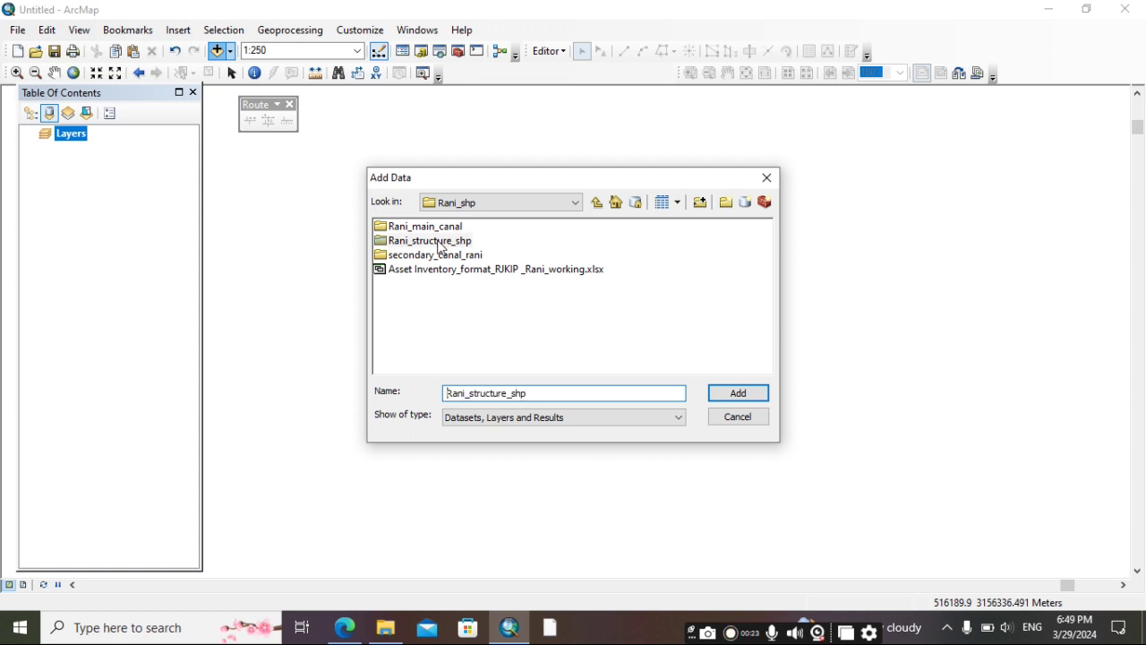
pyautogui.doubleClick(412, 242)
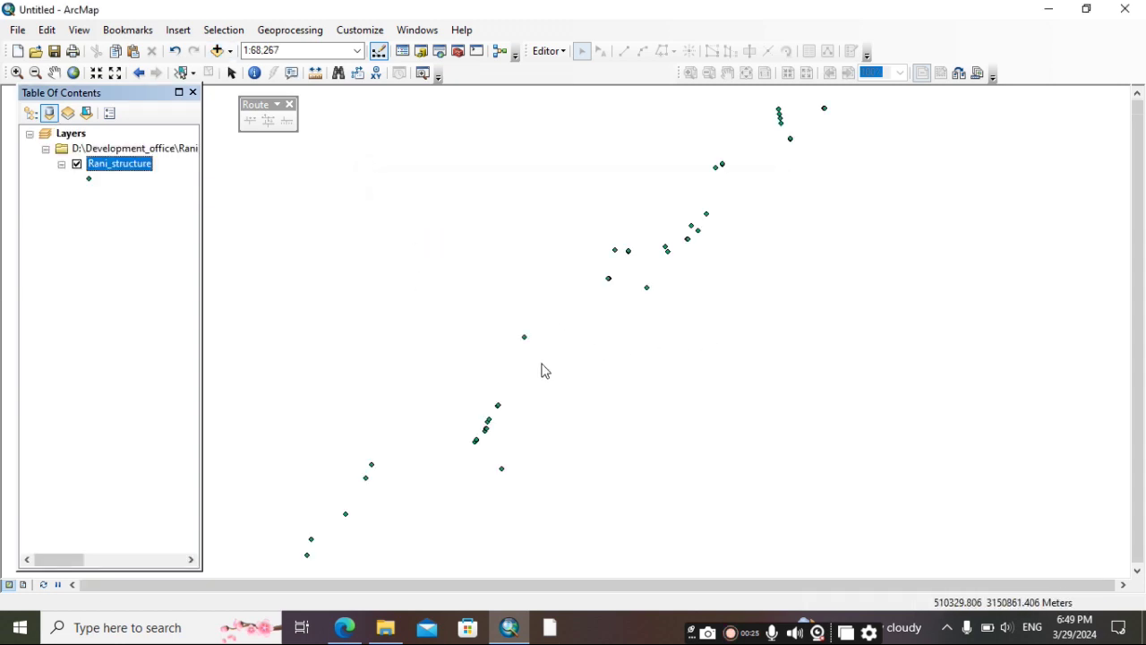
pyautogui.scroll(-1, 474, 389)
# Add the Rani_canal.shp line from the Rani_main_canal folder to the map
pyautogui.click(216, 51)
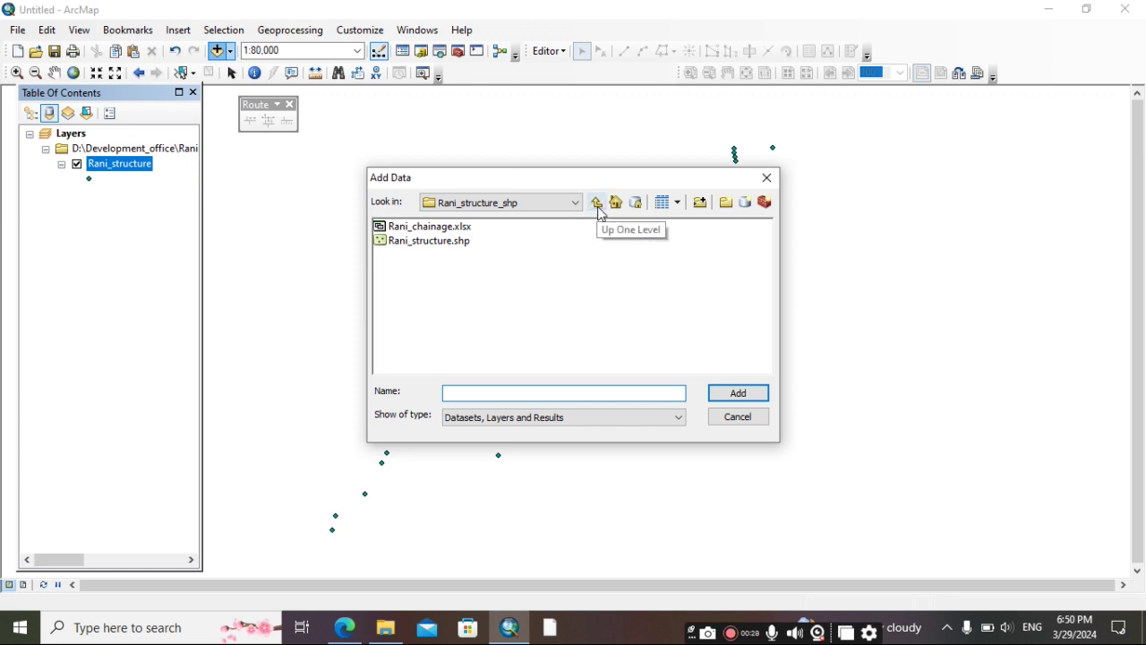
pyautogui.click(596, 202)
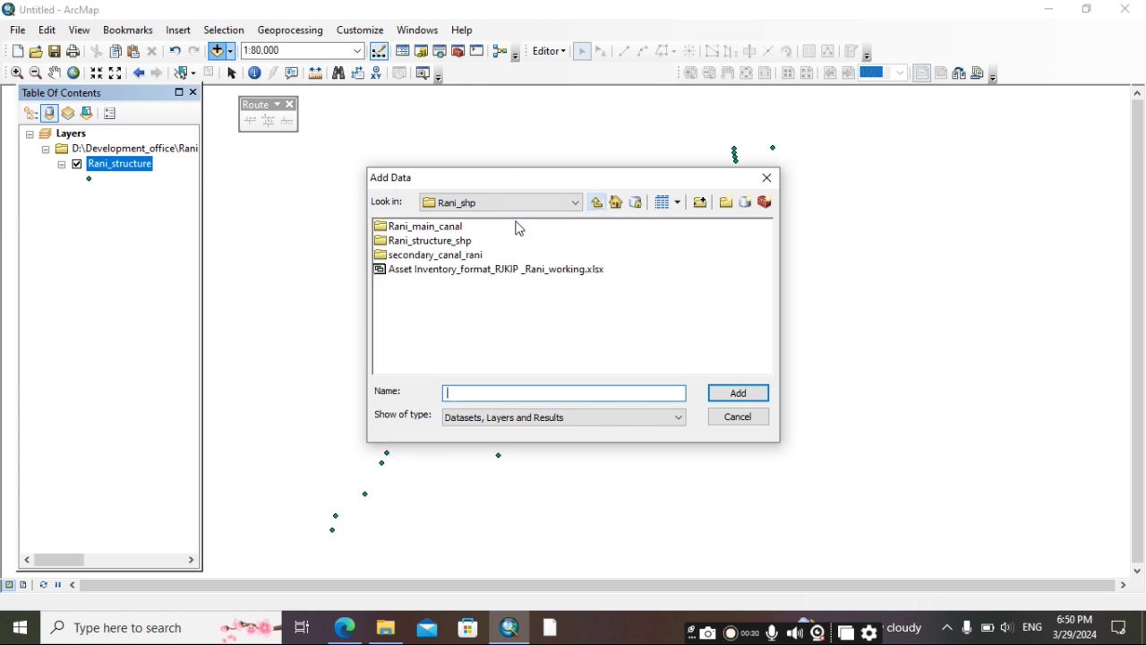
pyautogui.doubleClick(443, 230)
pyautogui.click(433, 231)
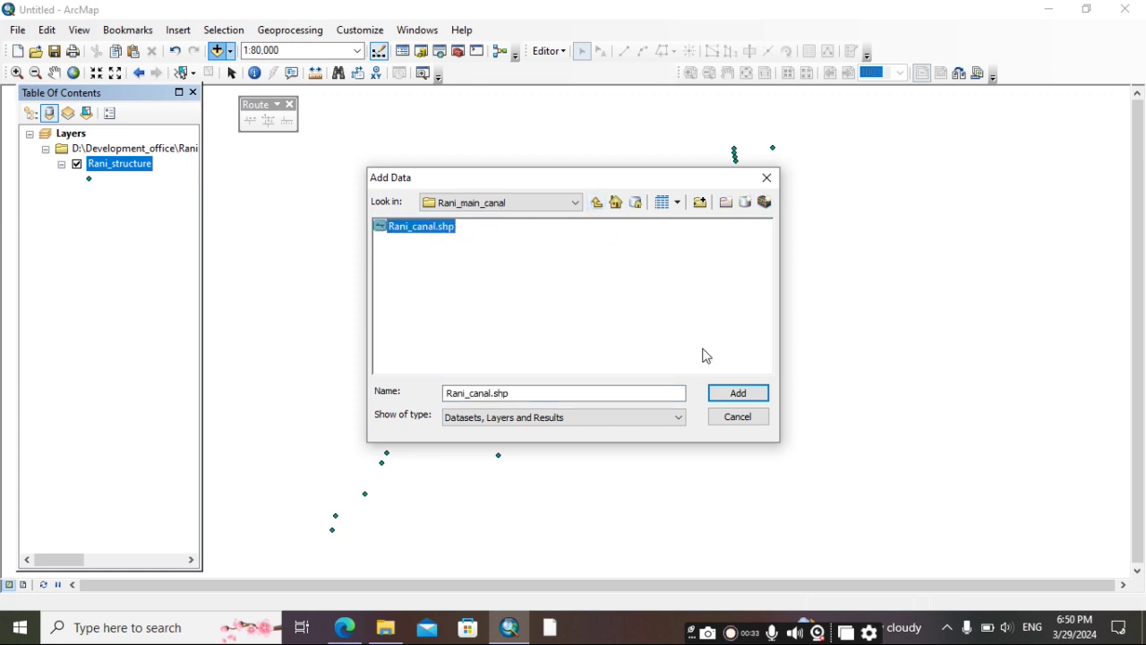
pyautogui.click(730, 397)
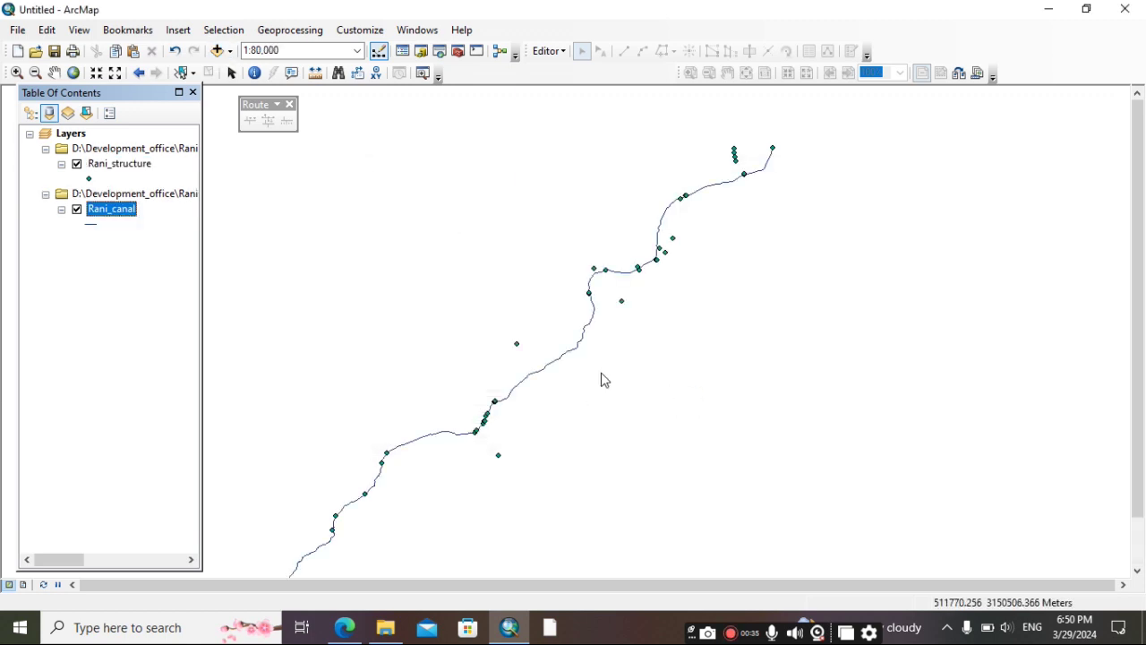
# Label the Rani_structure points with their names and zoom around to check them
pyautogui.rightClick(128, 167)
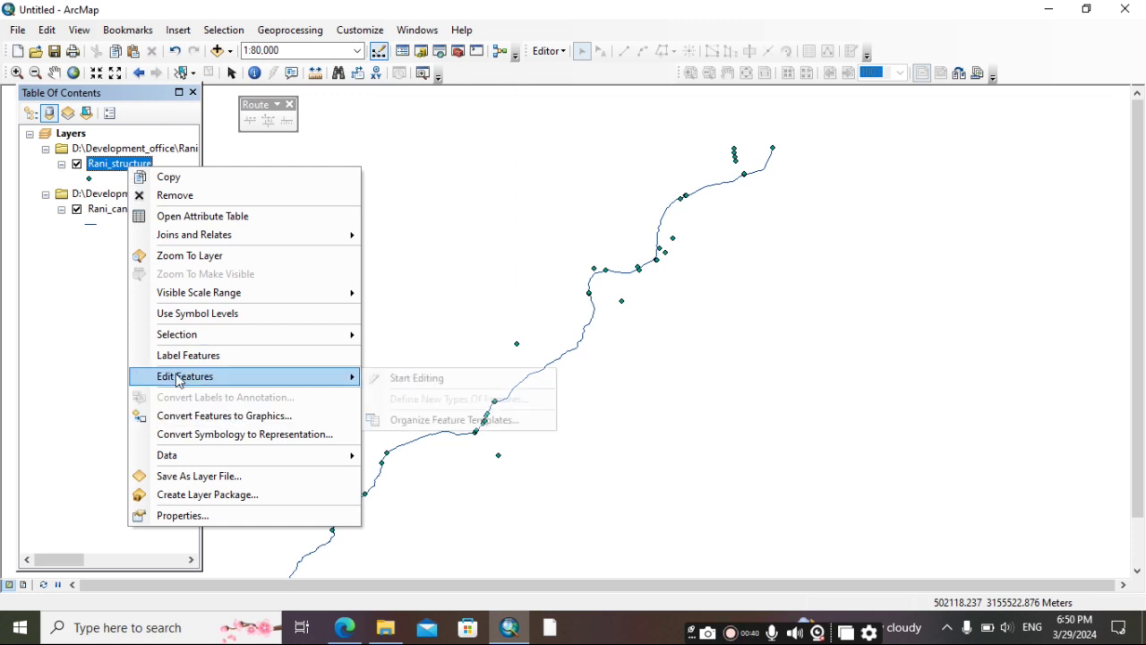
pyautogui.click(166, 354)
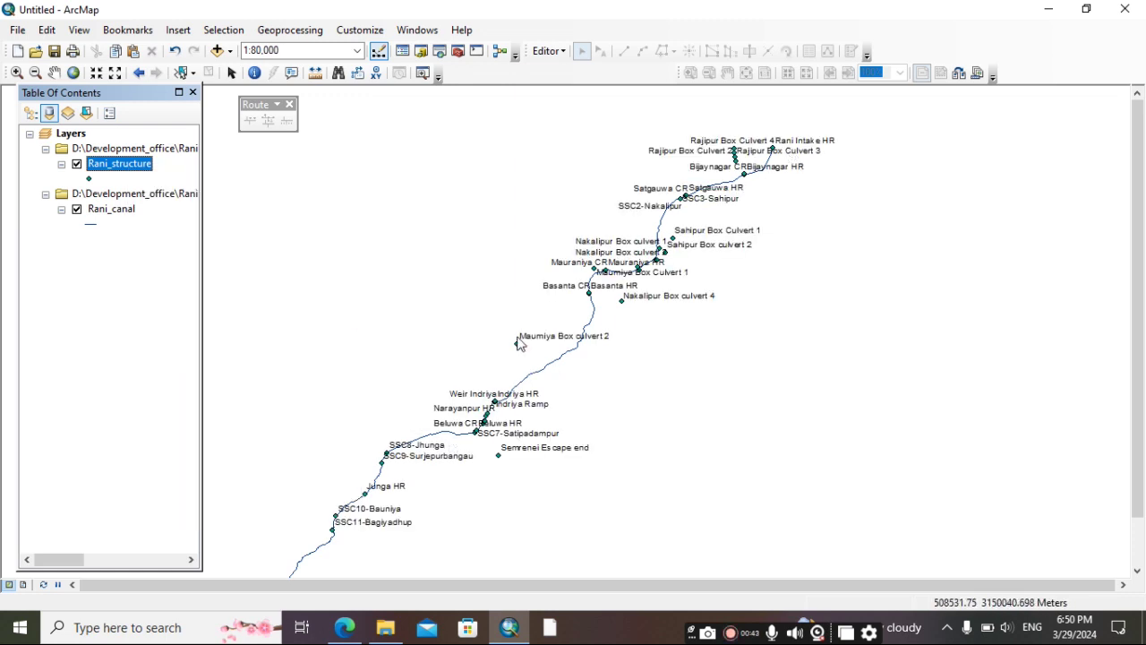
pyautogui.scroll(2, 794, 129)
pyautogui.scroll(-5, 794, 130)
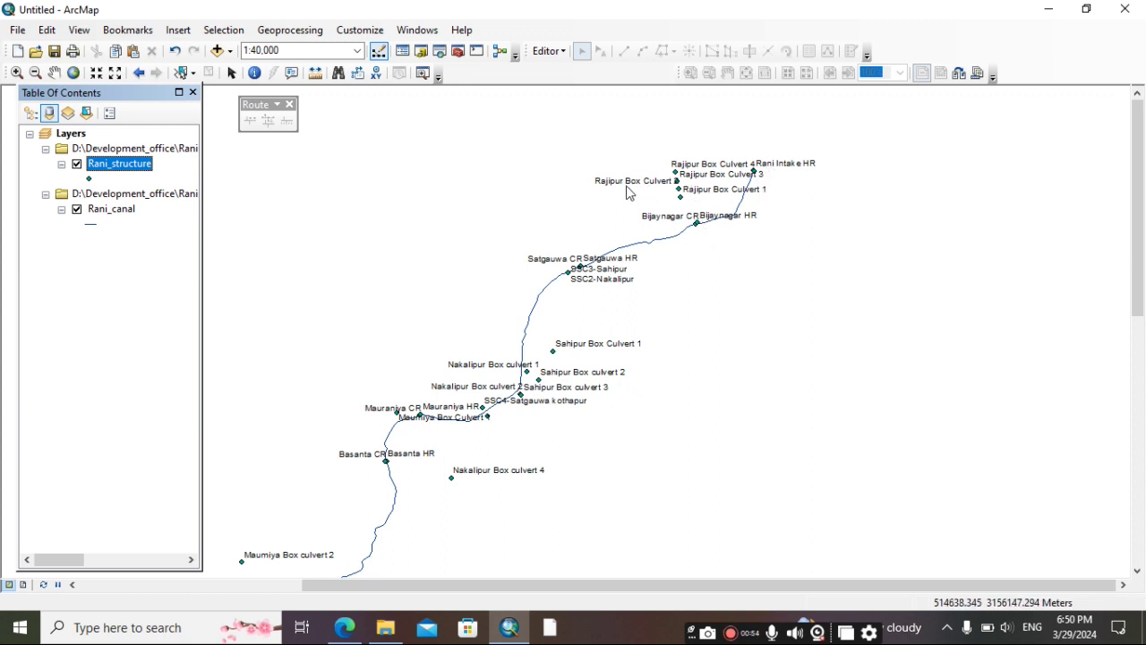
pyautogui.scroll(2, 731, 297)
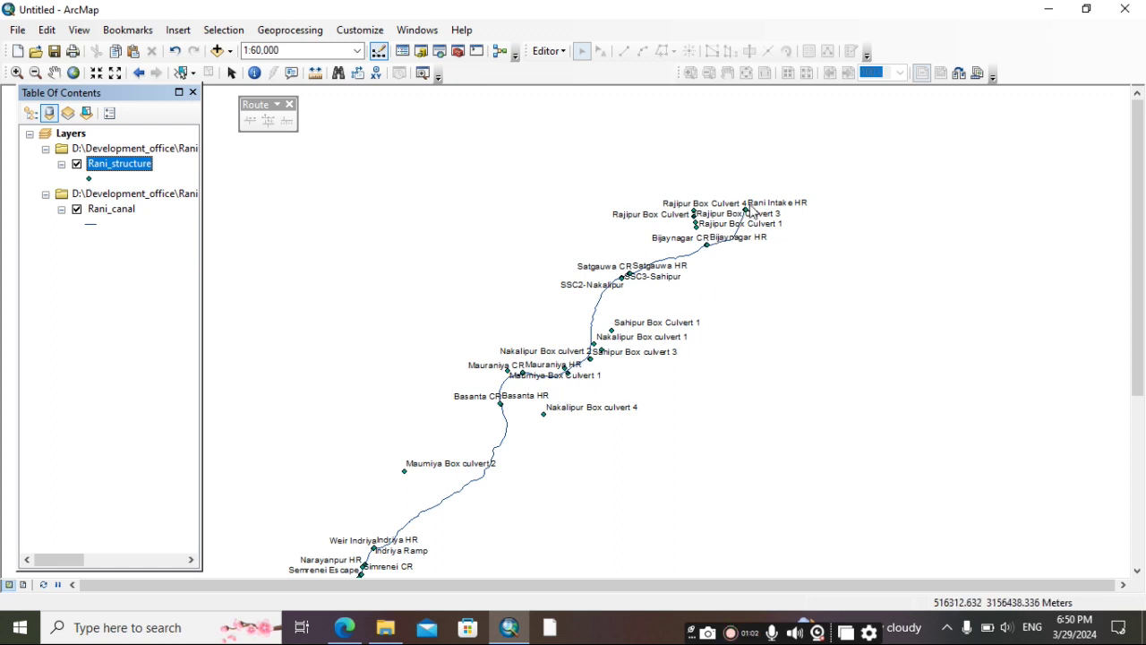
pyautogui.scroll(1, 679, 188)
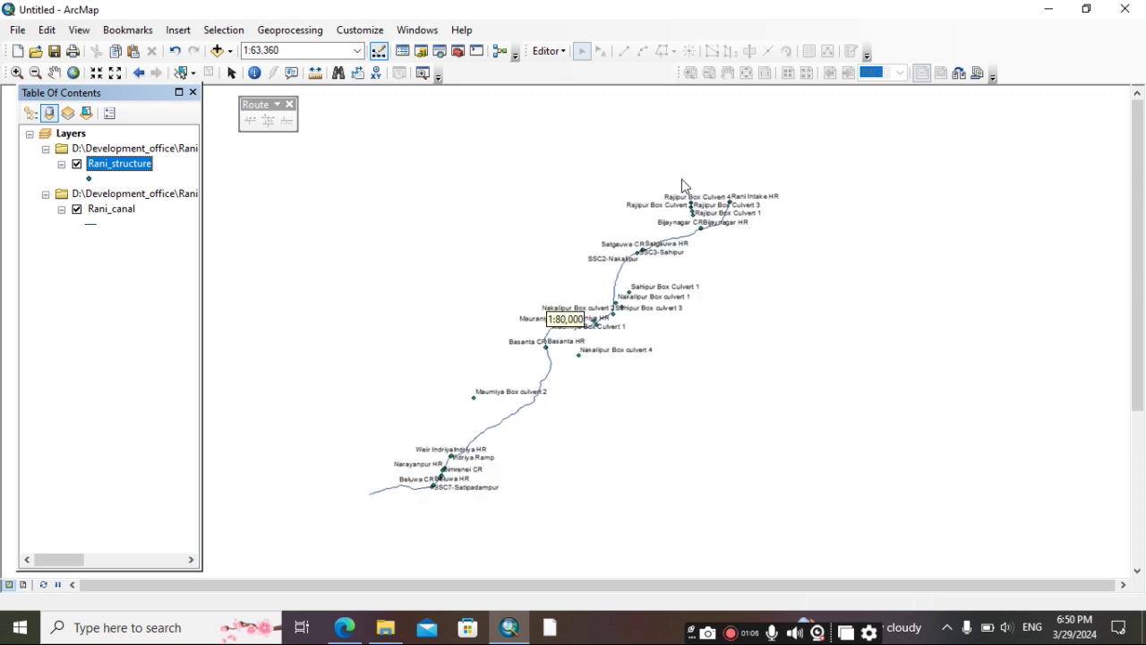
pyautogui.scroll(1, 686, 185)
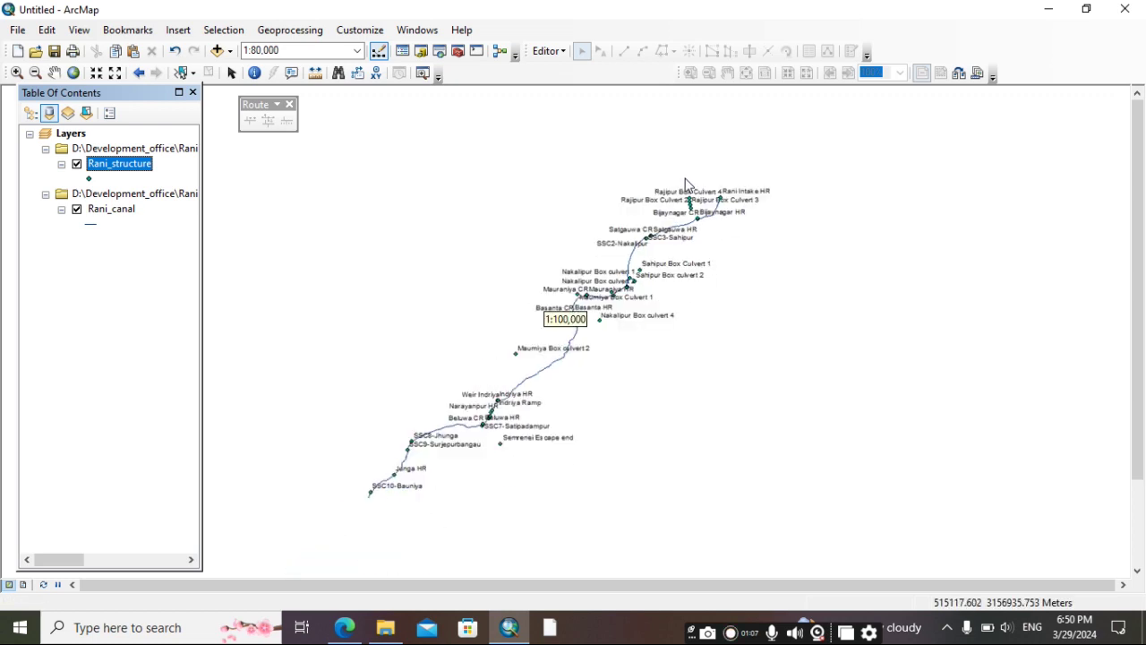
# Close and reopen the Route Editing toolbar from the toolbar list
pyautogui.click(290, 105)
pyautogui.rightClick(544, 82)
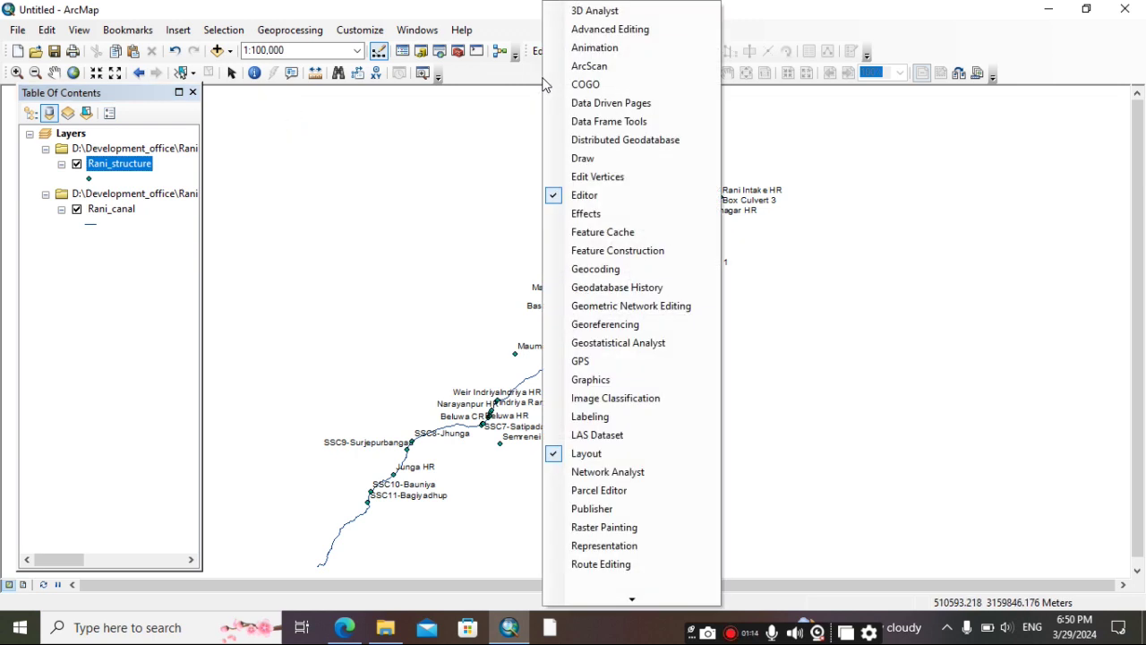
pyautogui.click(604, 574)
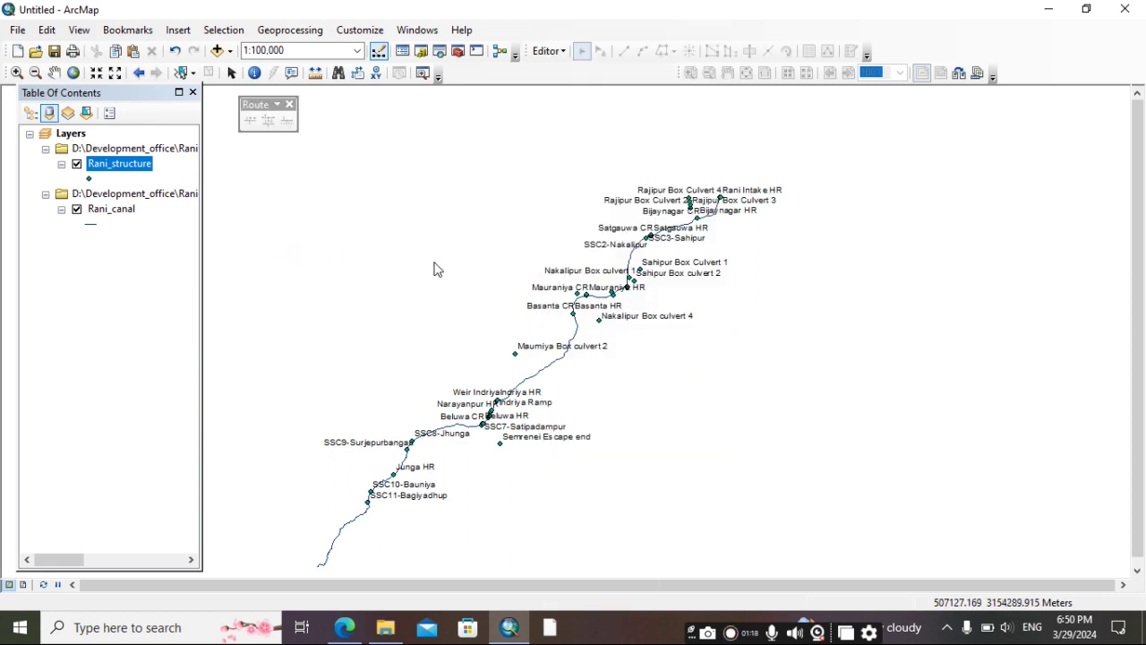
pyautogui.scroll(1, 556, 255)
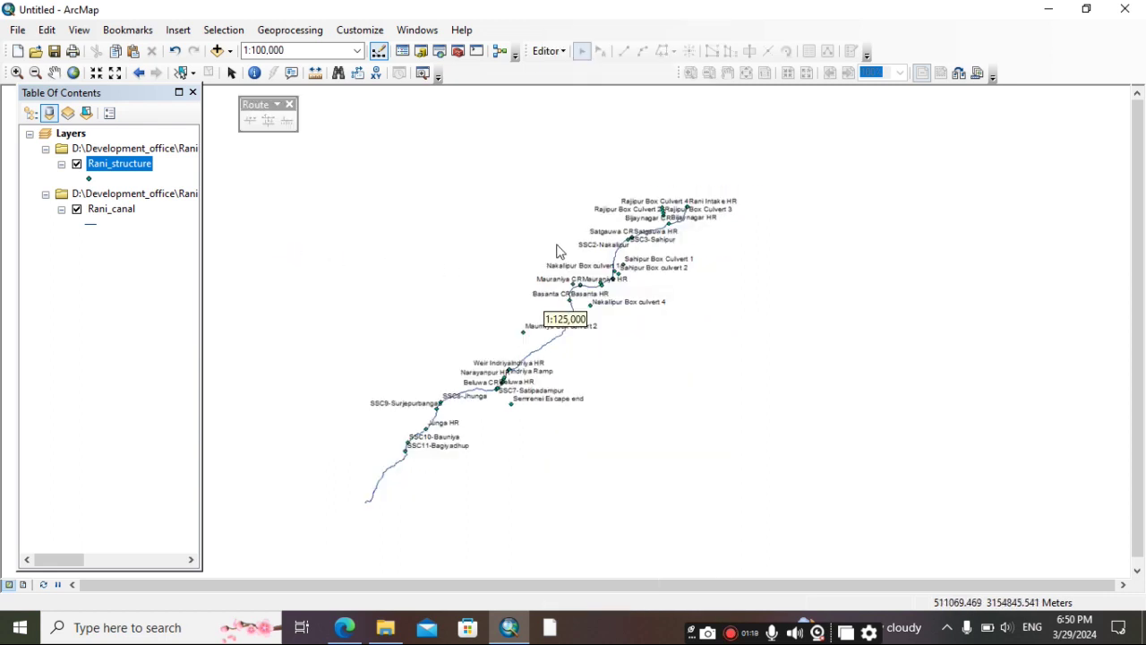
# Start an editing session on the Rani_canal layer via Edit Features
pyautogui.click(114, 209)
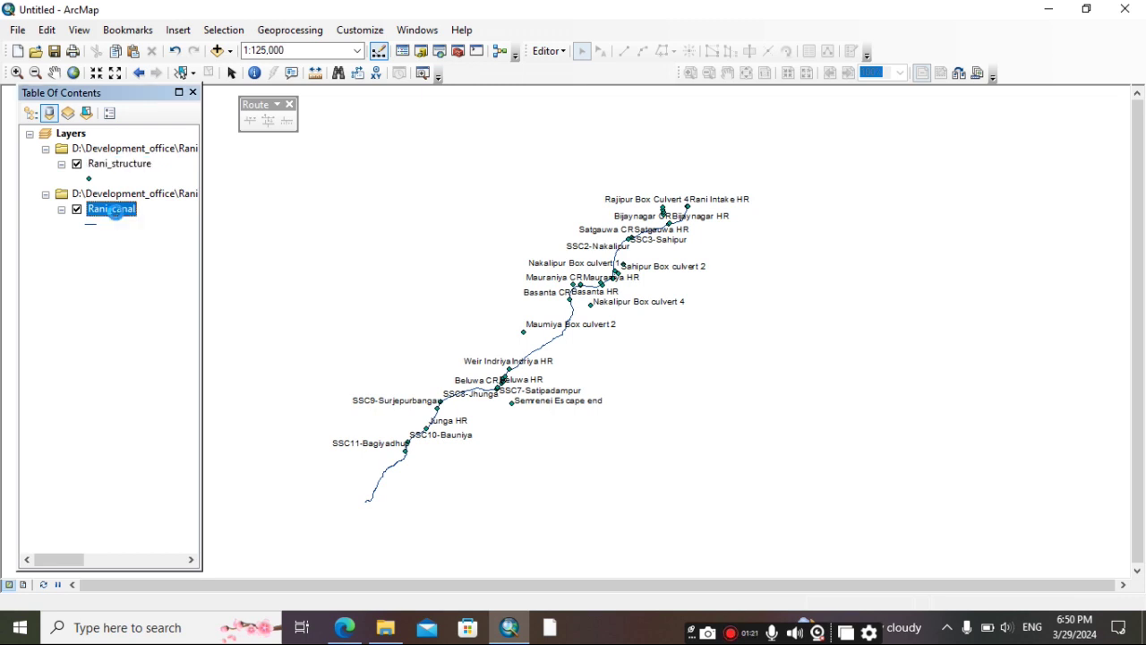
pyautogui.doubleClick(114, 210)
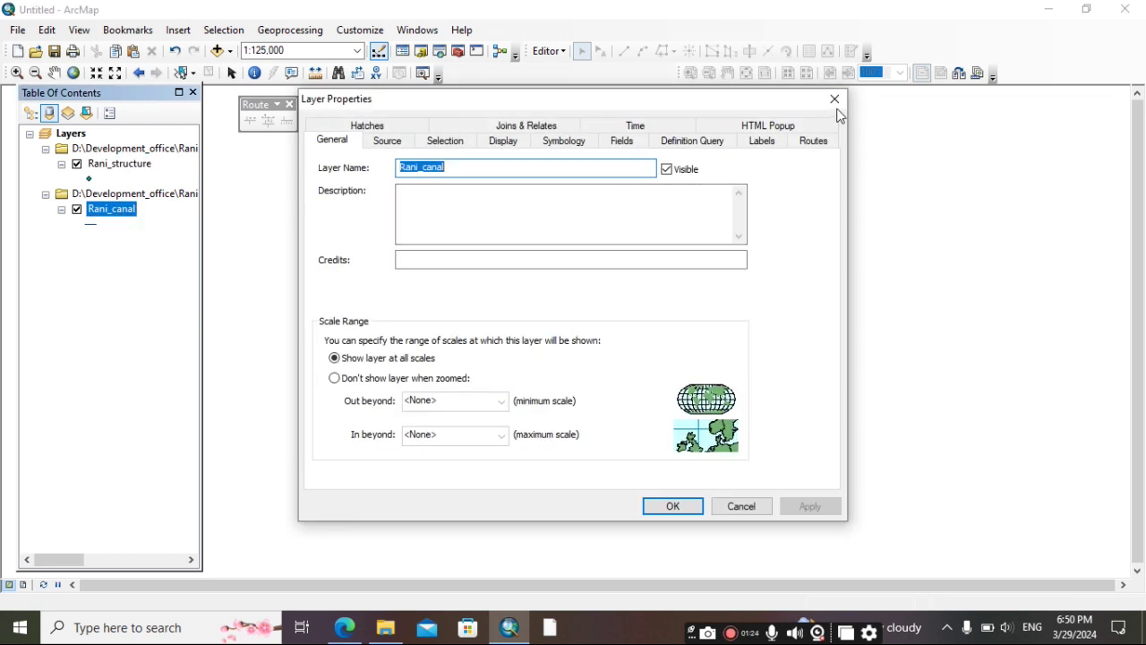
pyautogui.click(835, 101)
pyautogui.rightClick(125, 214)
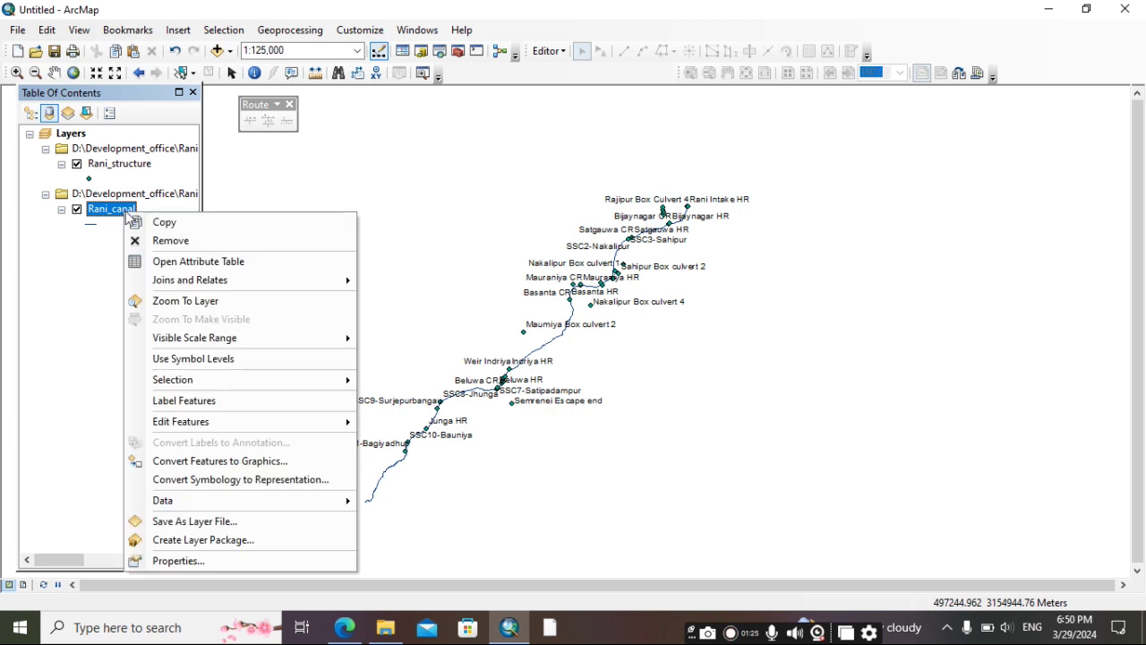
pyautogui.moveTo(205, 426)
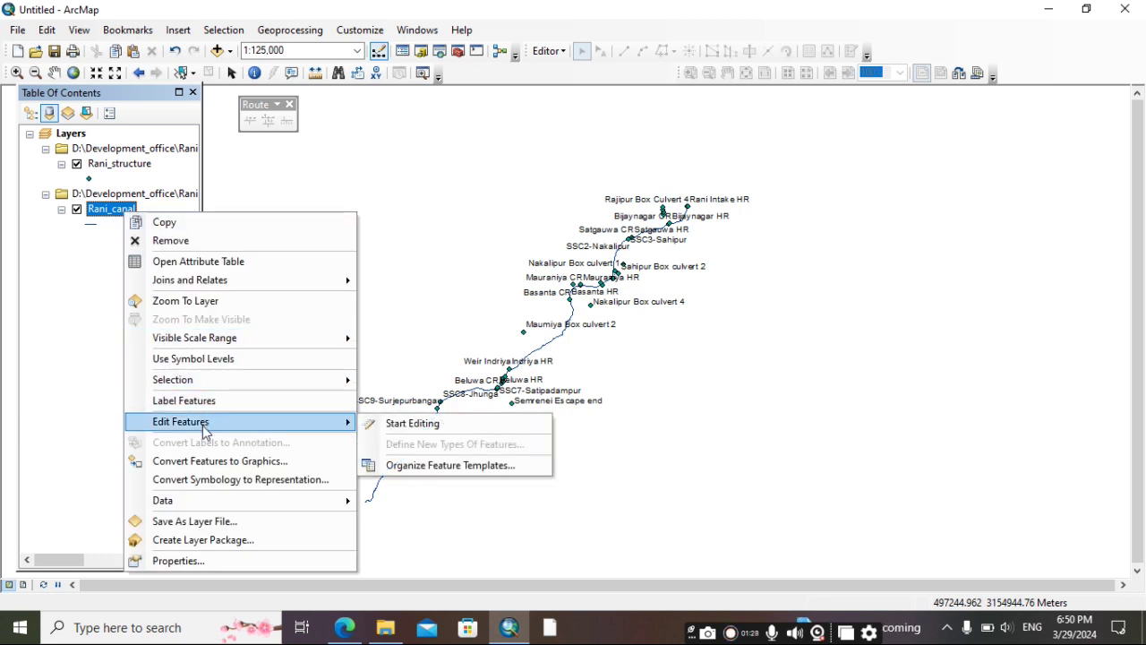
pyautogui.click(403, 431)
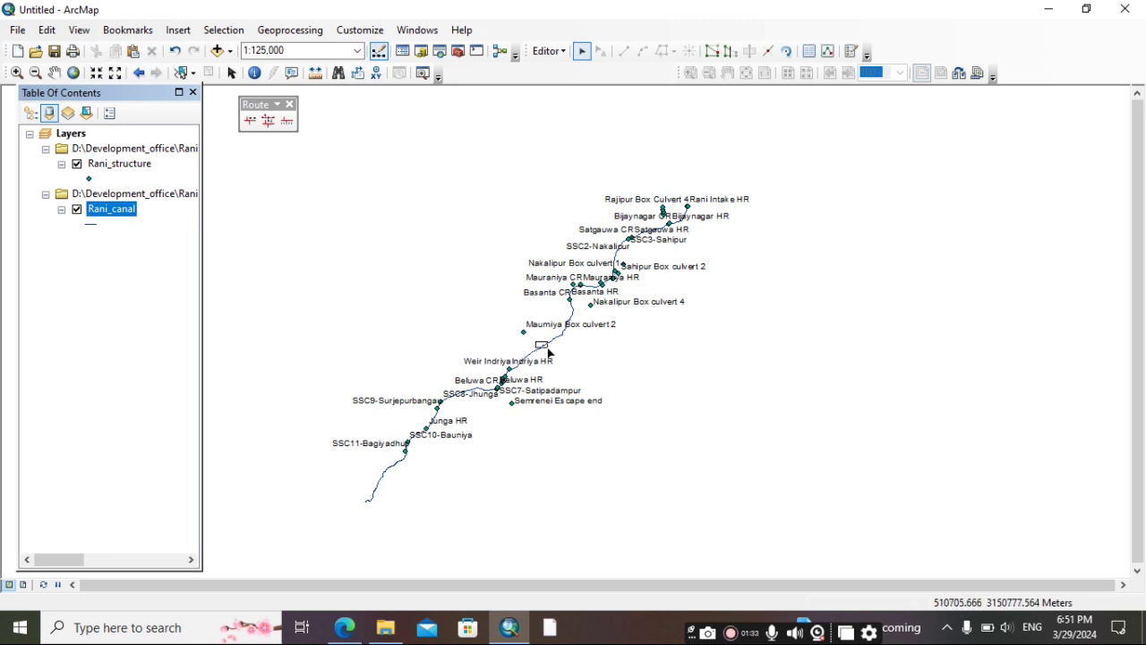
# Select the canal, hide structure labels, and mark the intake end as portion start
pyautogui.click(541, 351)
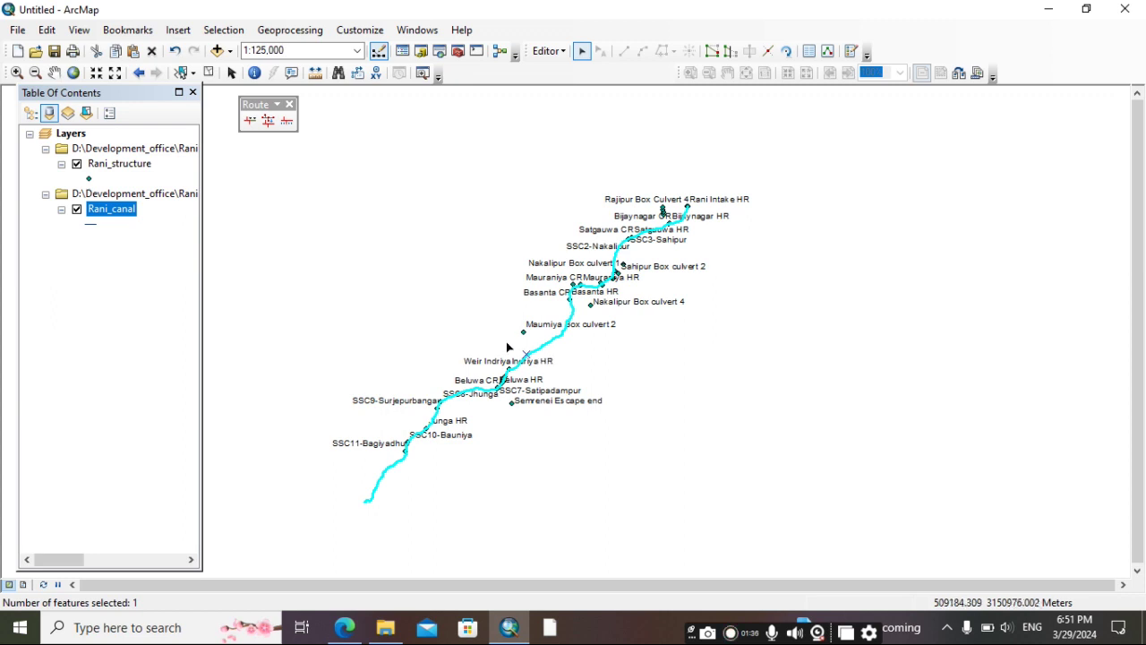
pyautogui.rightClick(98, 167)
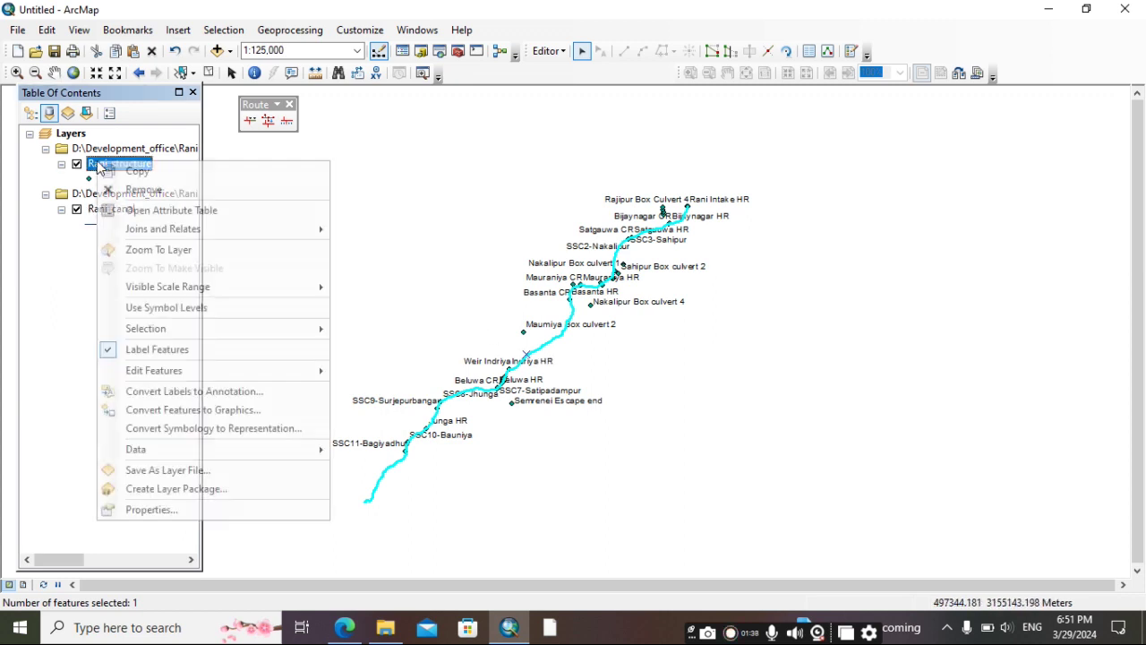
pyautogui.click(109, 351)
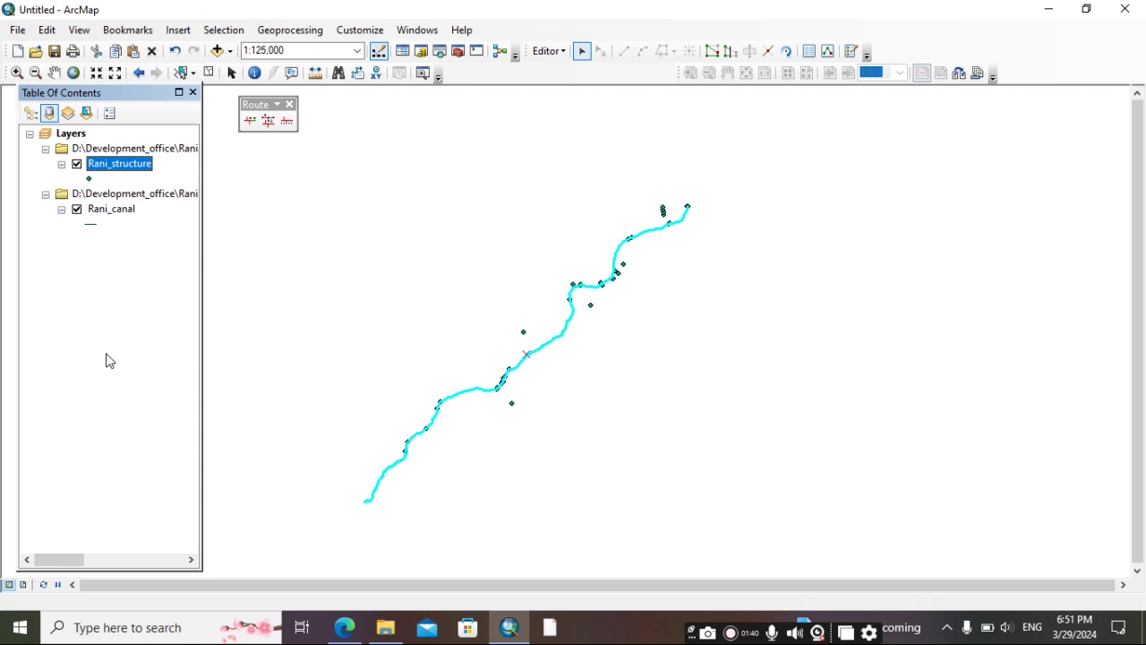
pyautogui.click(250, 123)
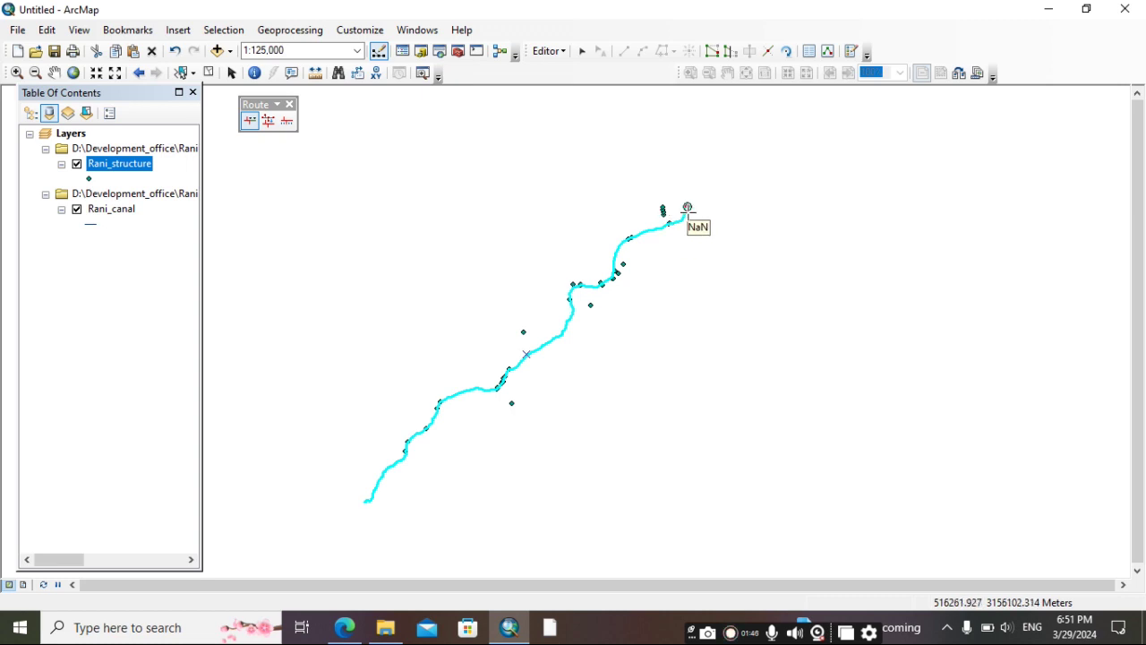
pyautogui.click(687, 208)
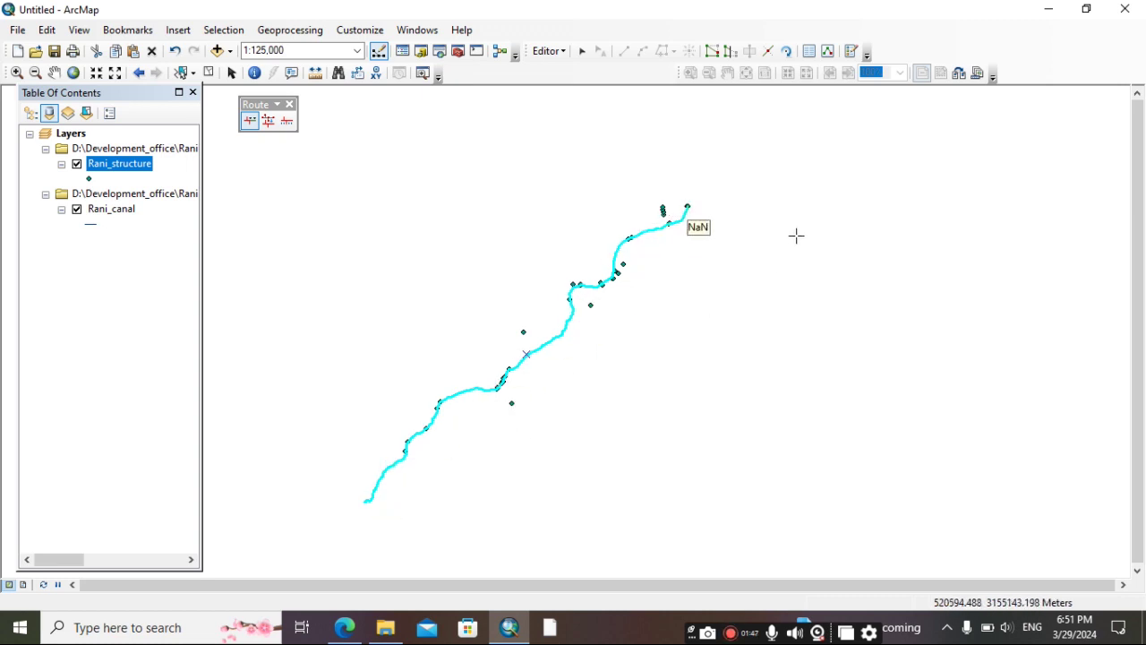
# Zoom out to the whole canal and open its line for vertex editing
pyautogui.scroll(3, 694, 207)
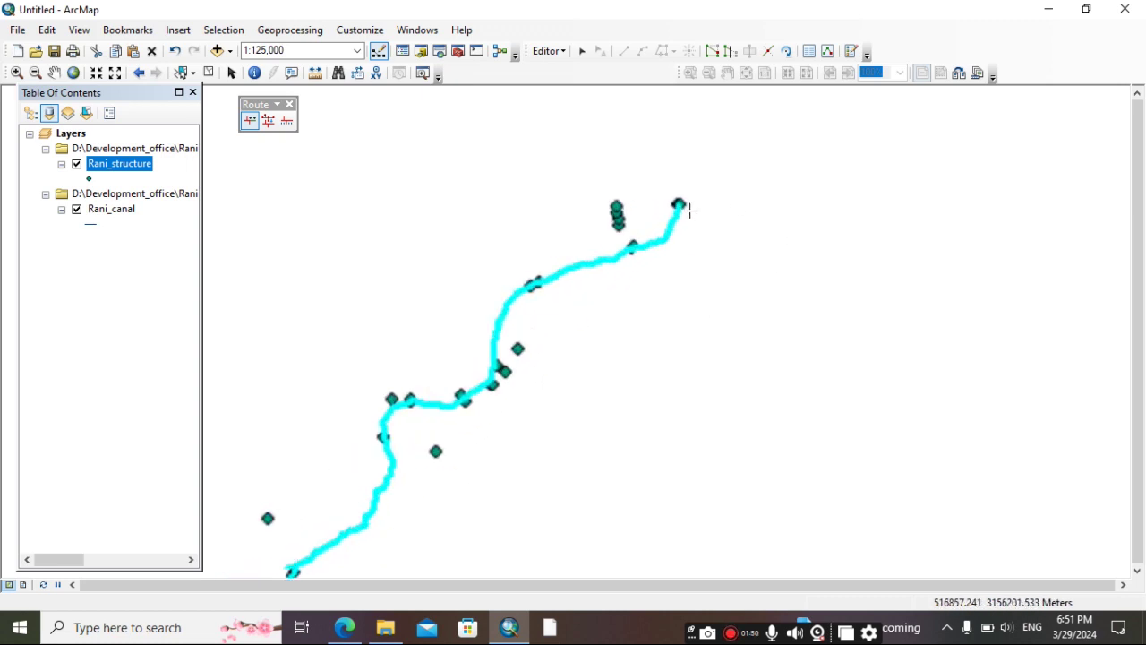
pyautogui.scroll(4, 686, 207)
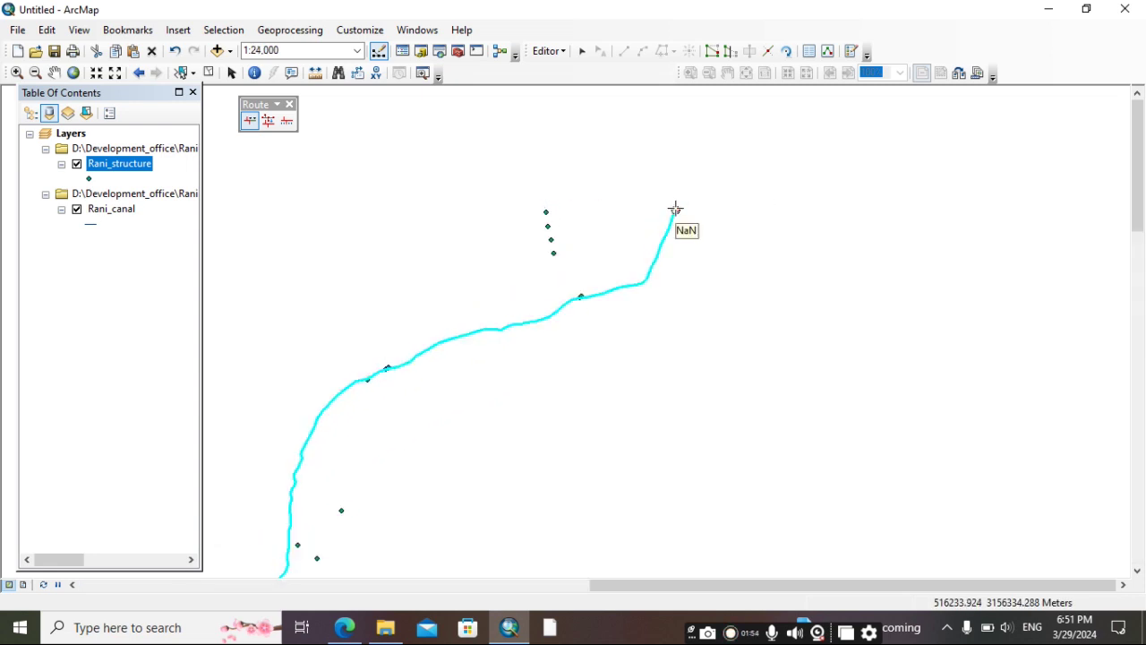
pyautogui.scroll(2, 732, 171)
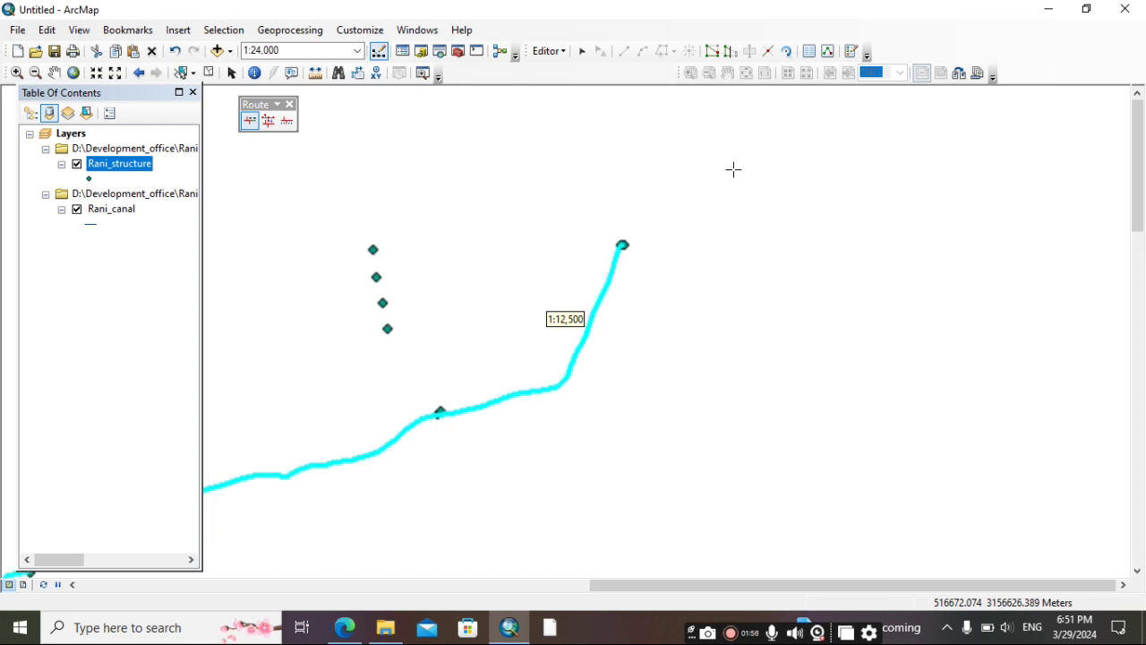
pyautogui.scroll(-2, 742, 161)
pyautogui.scroll(-3, 742, 160)
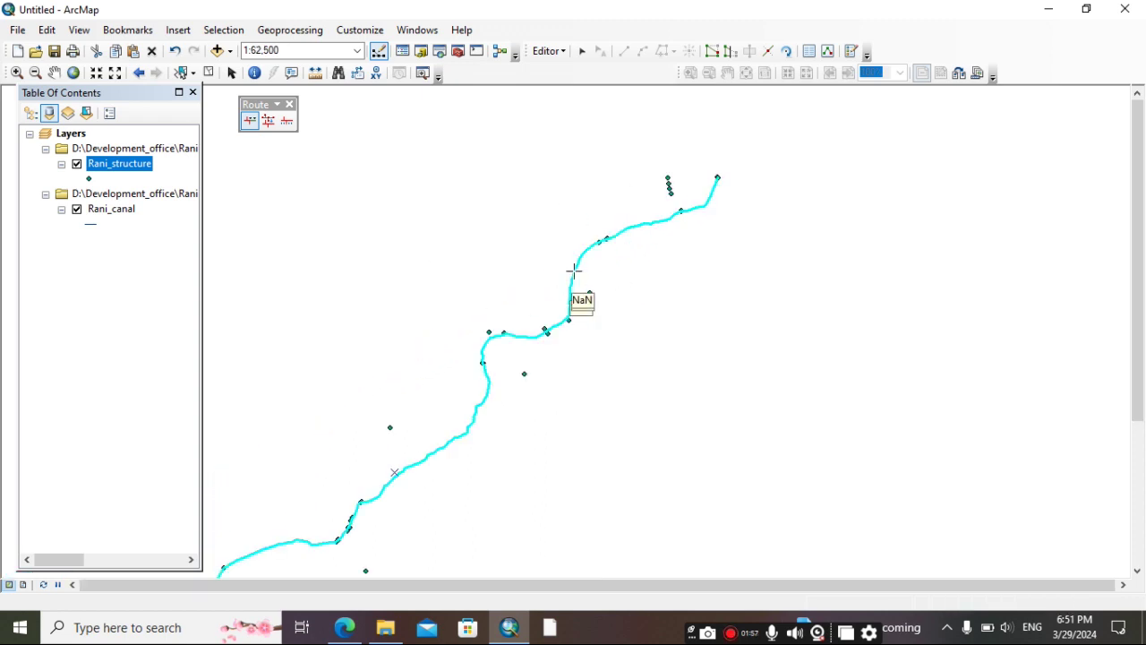
pyautogui.scroll(-2, 728, 262)
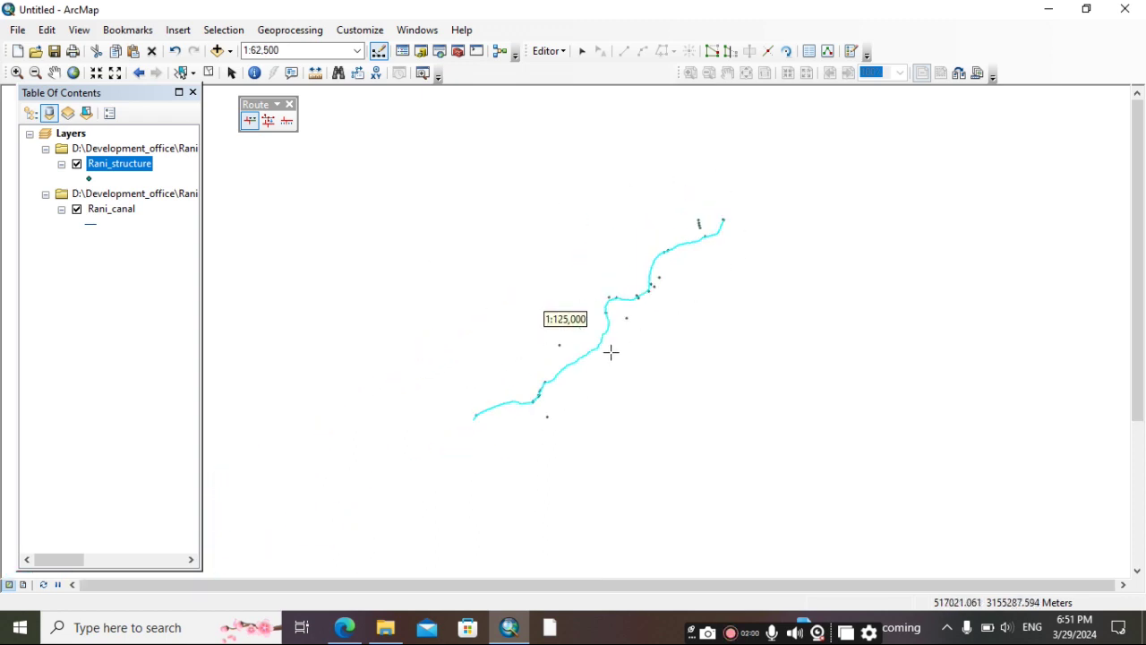
pyautogui.scroll(-2, 609, 351)
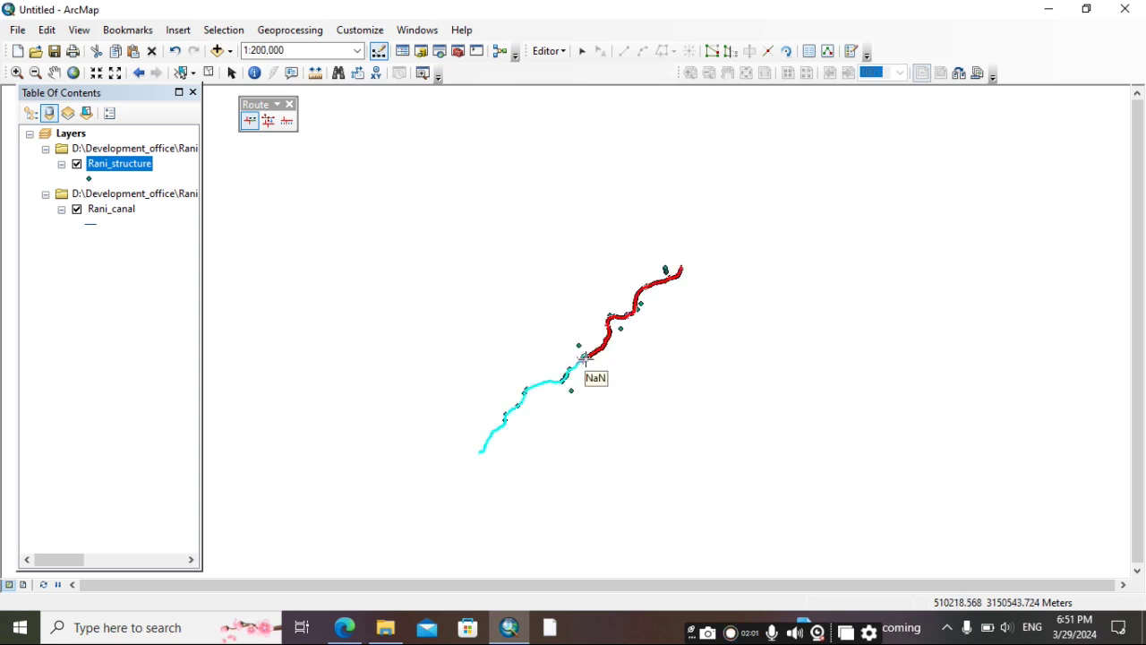
pyautogui.scroll(2, 476, 455)
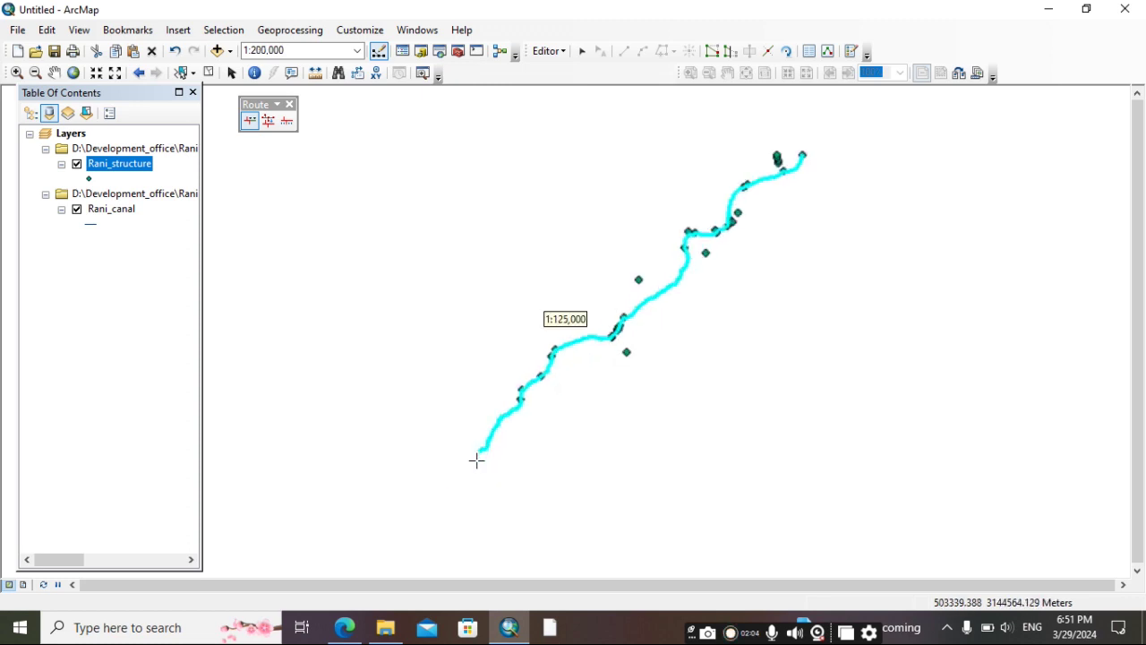
pyautogui.scroll(1, 477, 460)
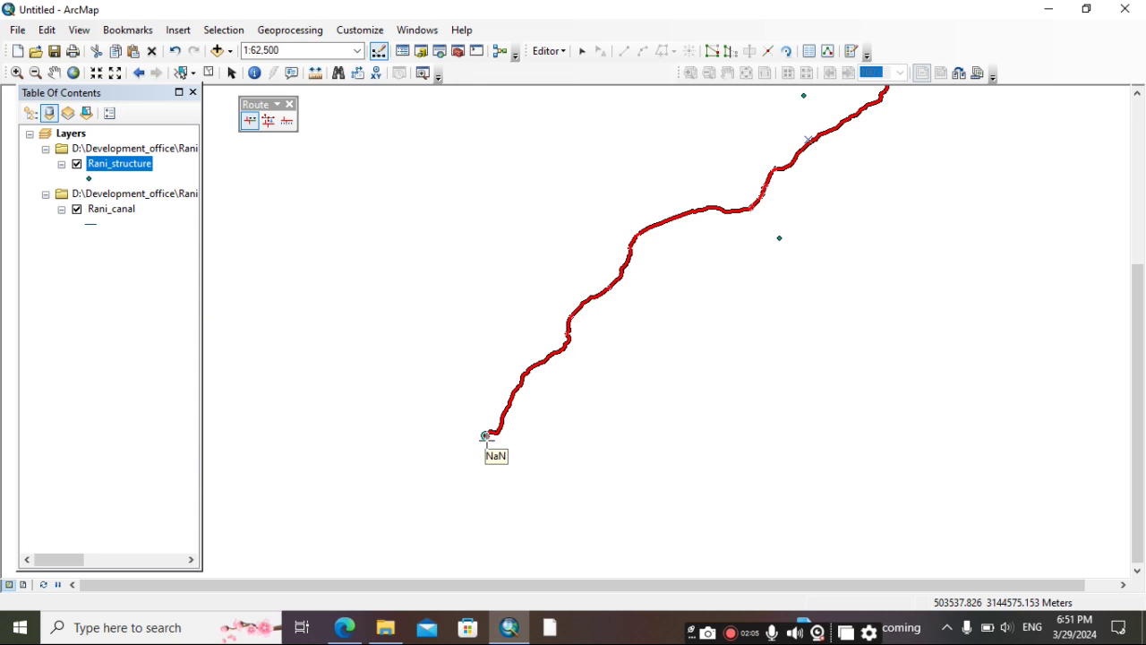
pyautogui.doubleClick(484, 435)
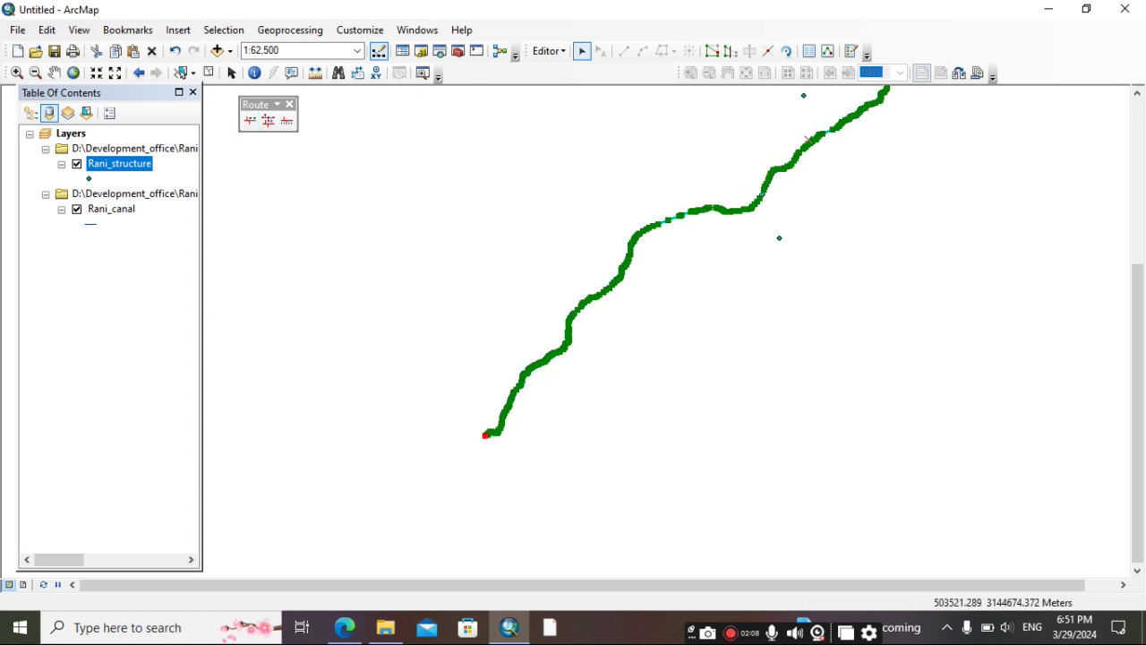
pyautogui.scroll(-1, 463, 437)
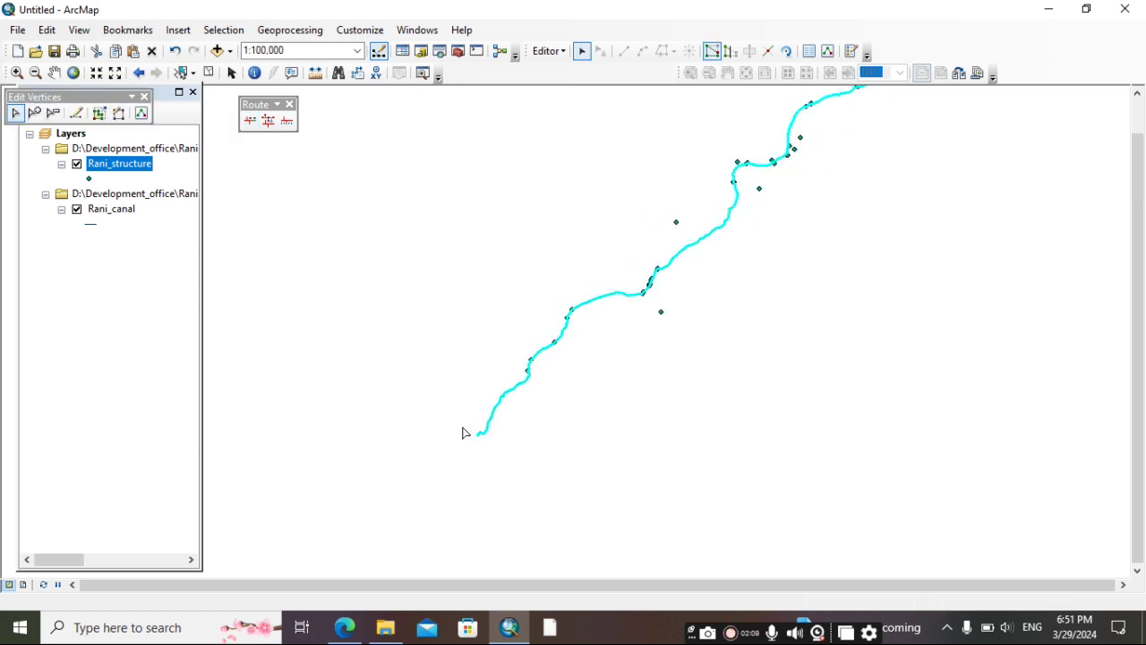
pyautogui.scroll(-1, 464, 433)
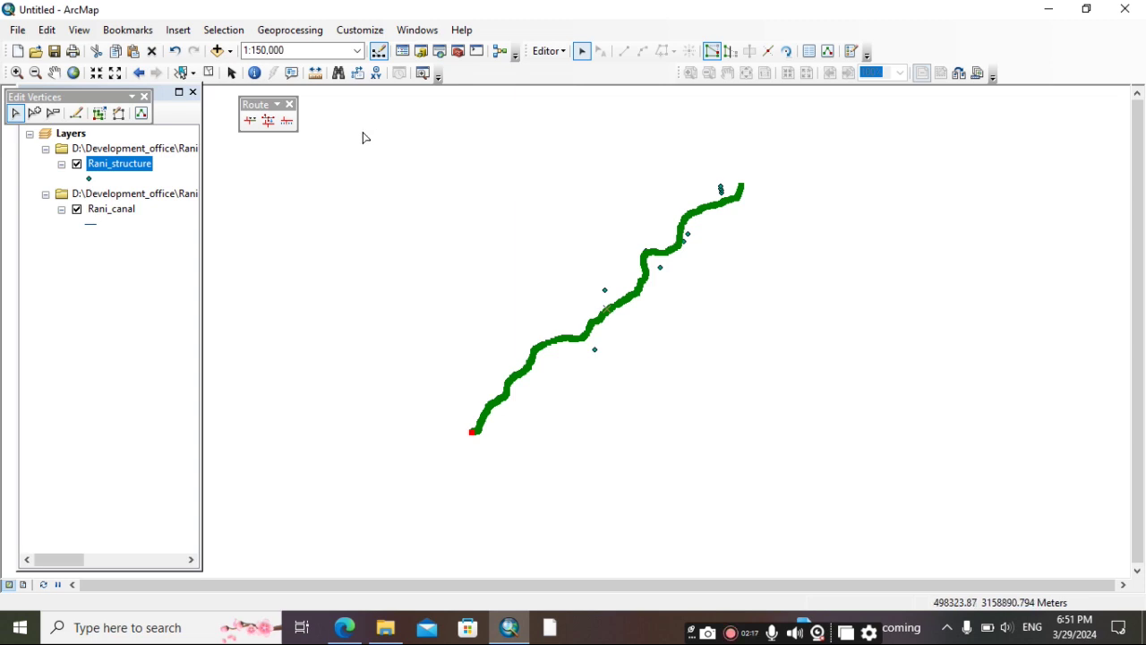
# Search geoprocessing tools for 'create route', listing Create Routes (Linear Referencing) first
pyautogui.click(440, 54)
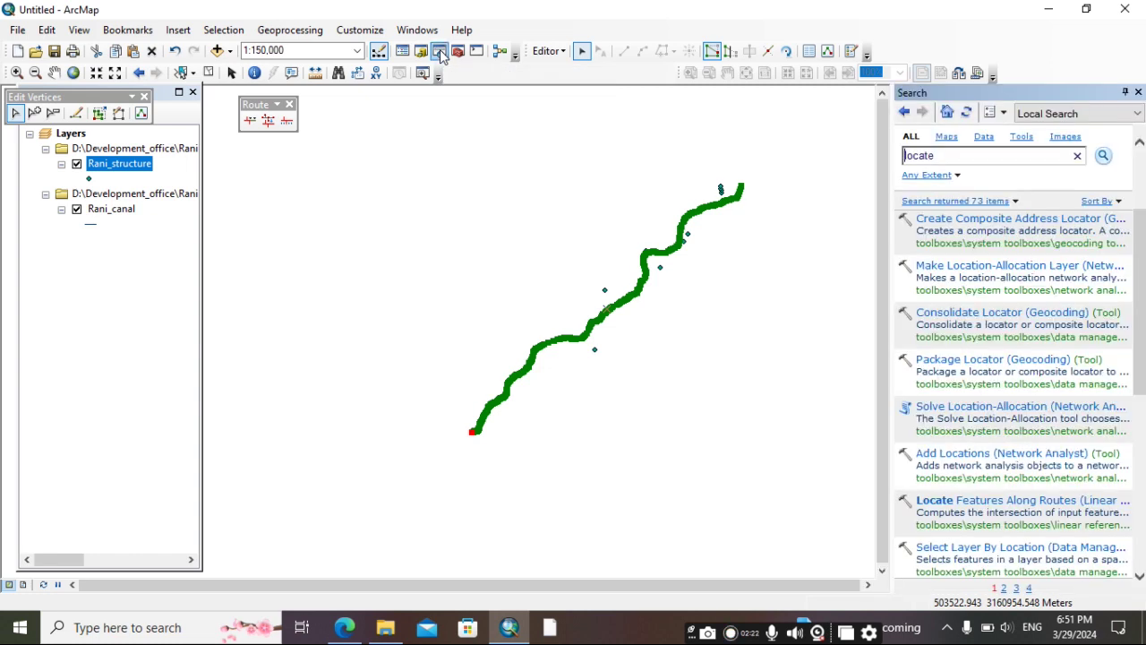
pyautogui.moveTo(944, 157); pyautogui.dragTo(920, 148)
pyautogui.click(893, 151)
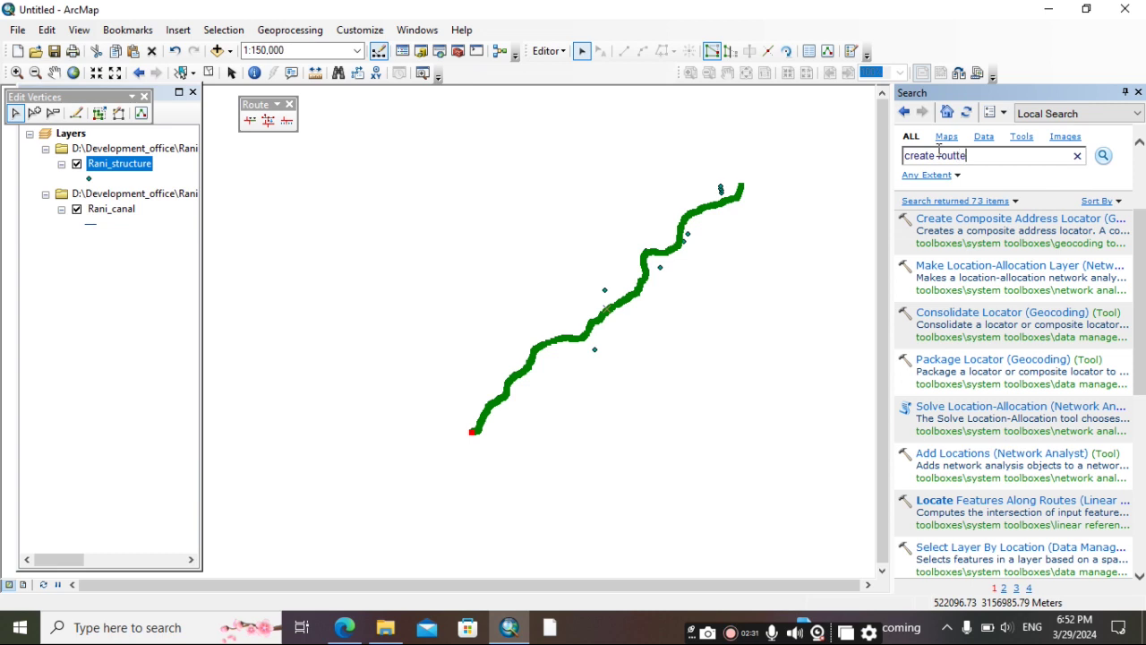
pyautogui.press('Return')
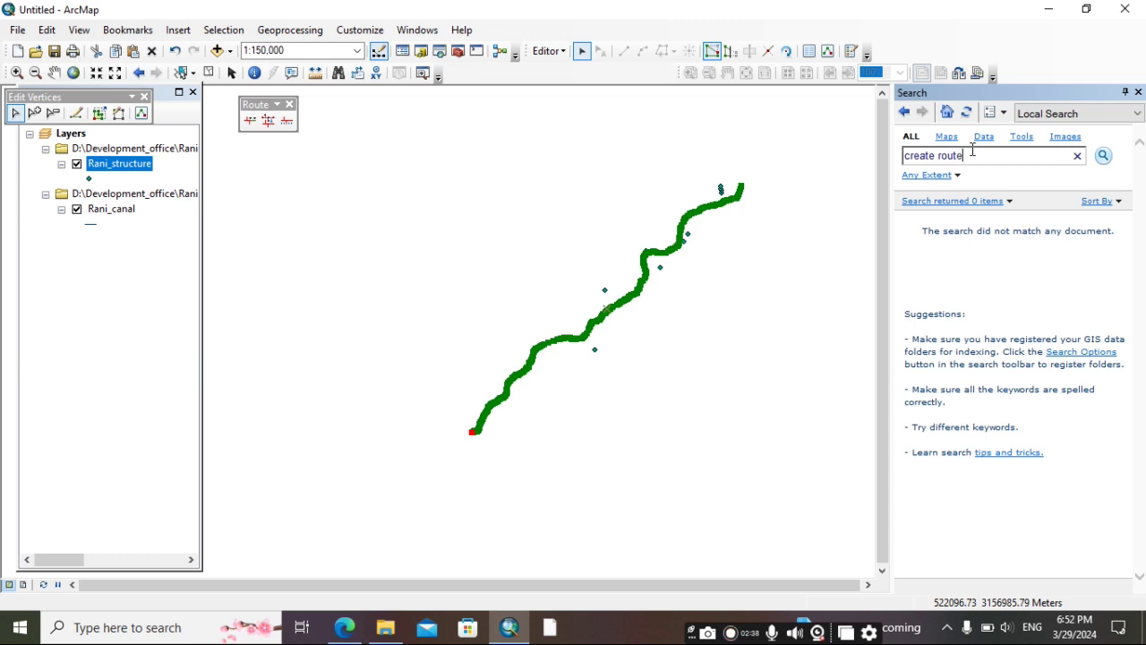
pyautogui.press('Return')
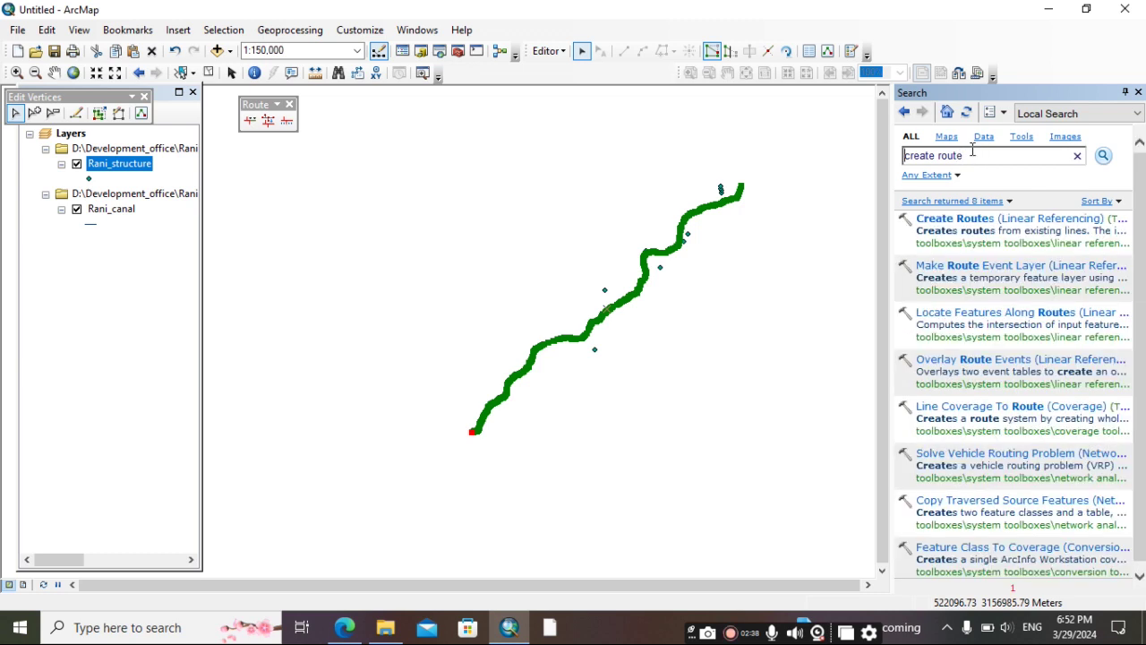
# In Create Routes, set Rani_canal as input and Shape_Leng as route identifier
pyautogui.click(1001, 221)
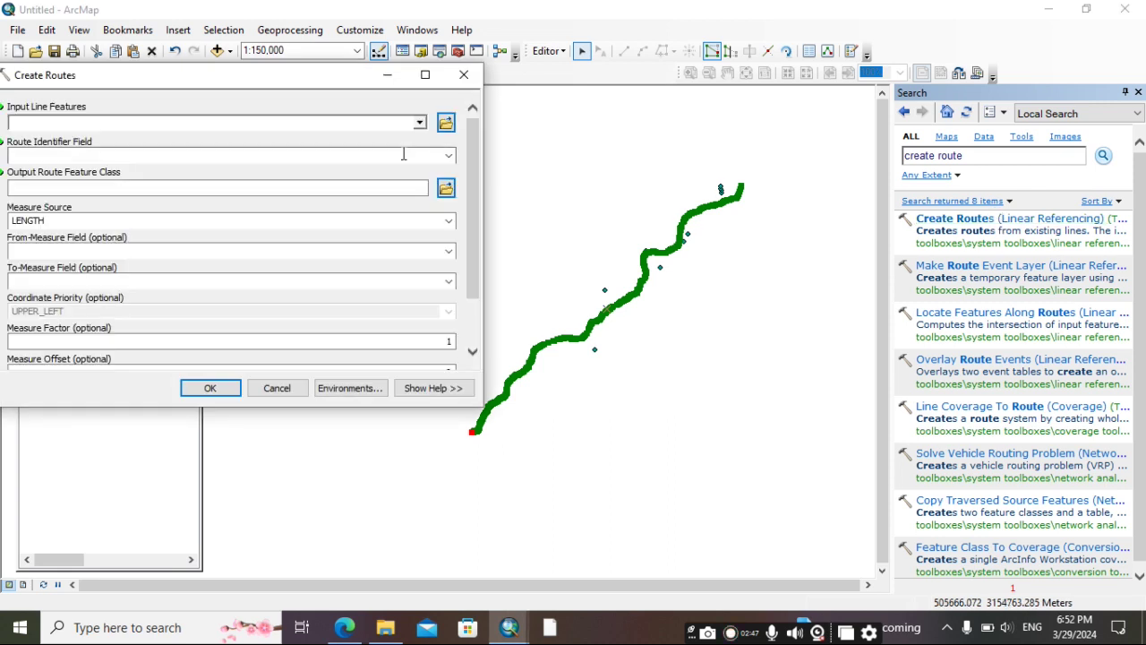
pyautogui.moveTo(331, 79); pyautogui.dragTo(562, 98)
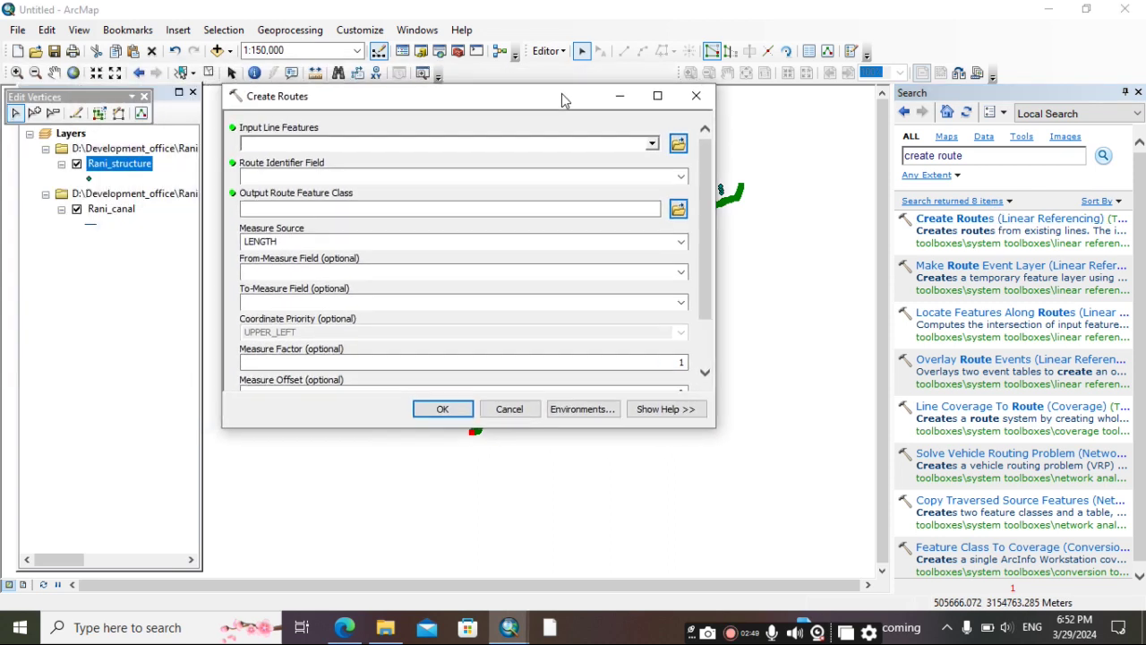
pyautogui.click(653, 145)
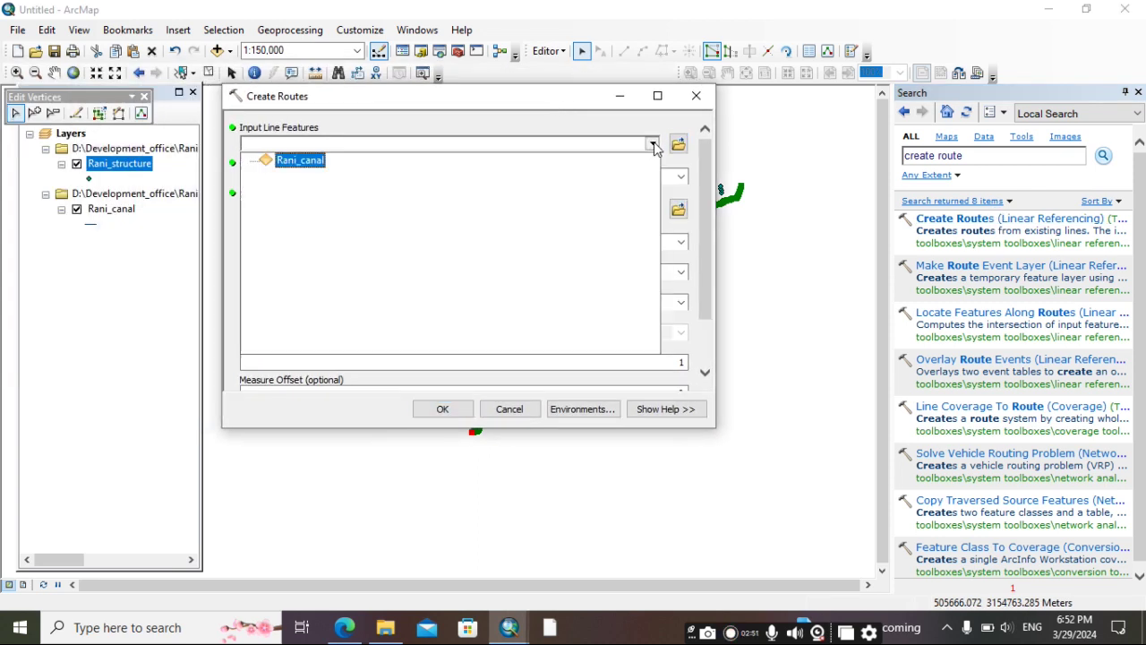
pyautogui.click(313, 166)
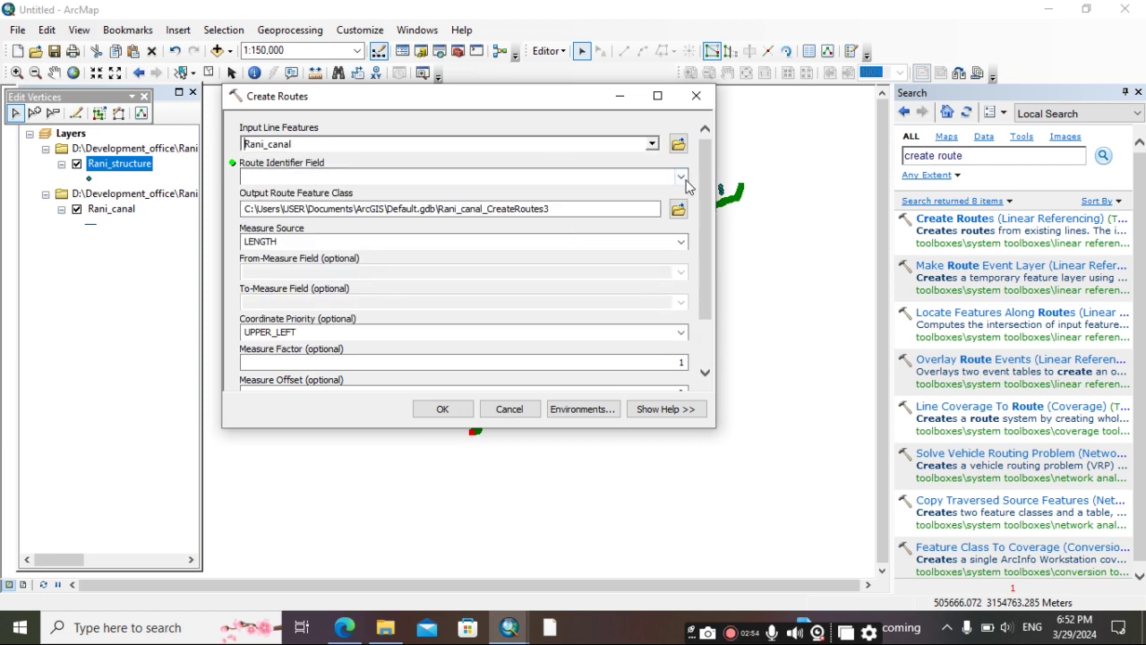
pyautogui.click(683, 178)
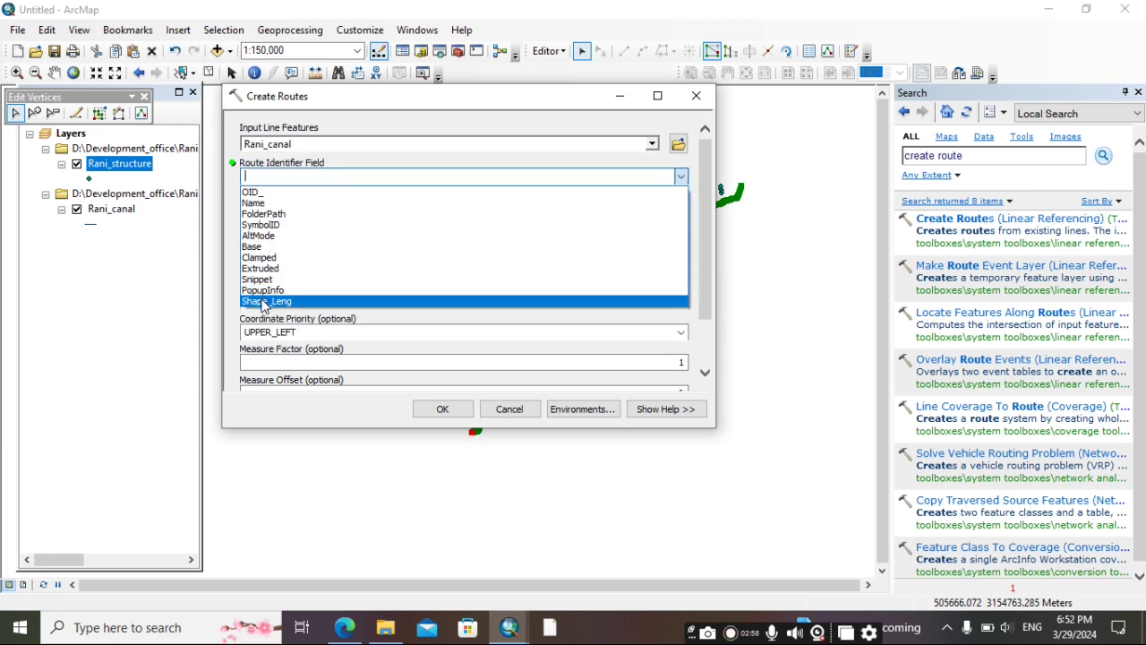
pyautogui.click(264, 302)
# Browse the output location and create a new 'chainage' folder inside chainage_1
pyautogui.click(678, 208)
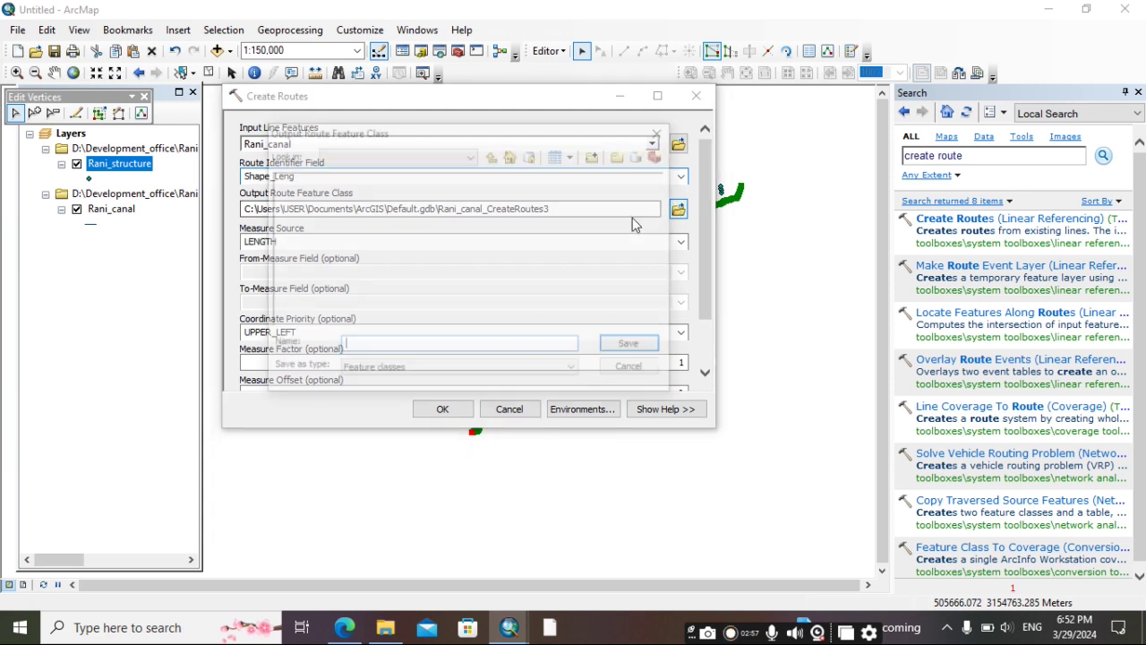
pyautogui.click(494, 154)
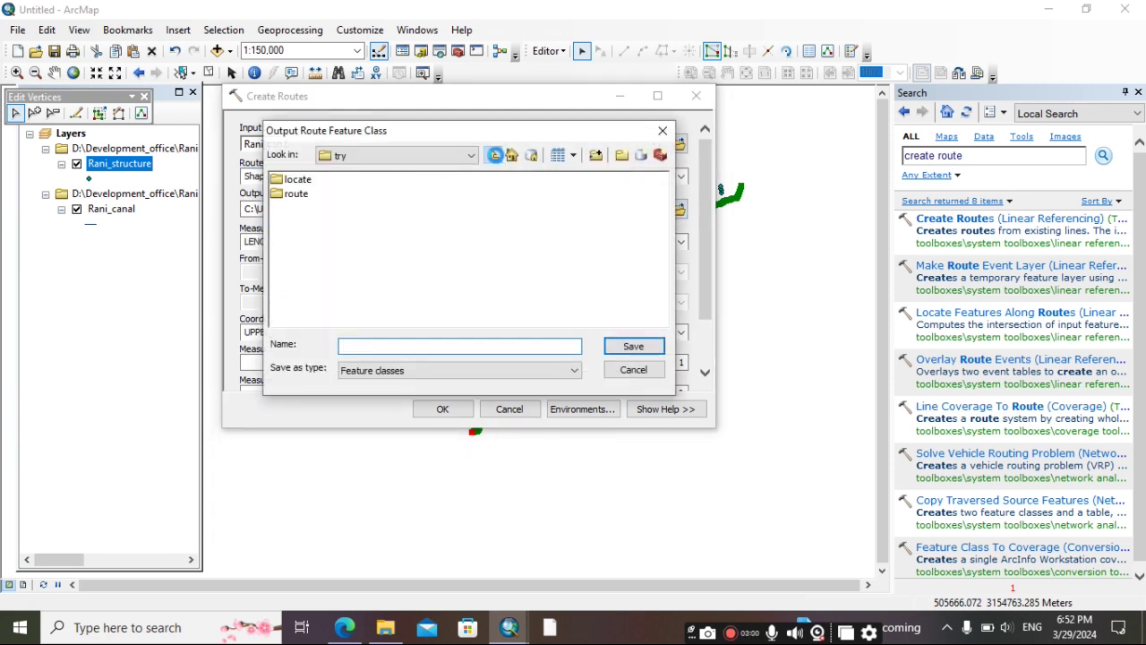
pyautogui.click(494, 155)
pyautogui.doubleClick(319, 196)
pyautogui.doubleClick(319, 197)
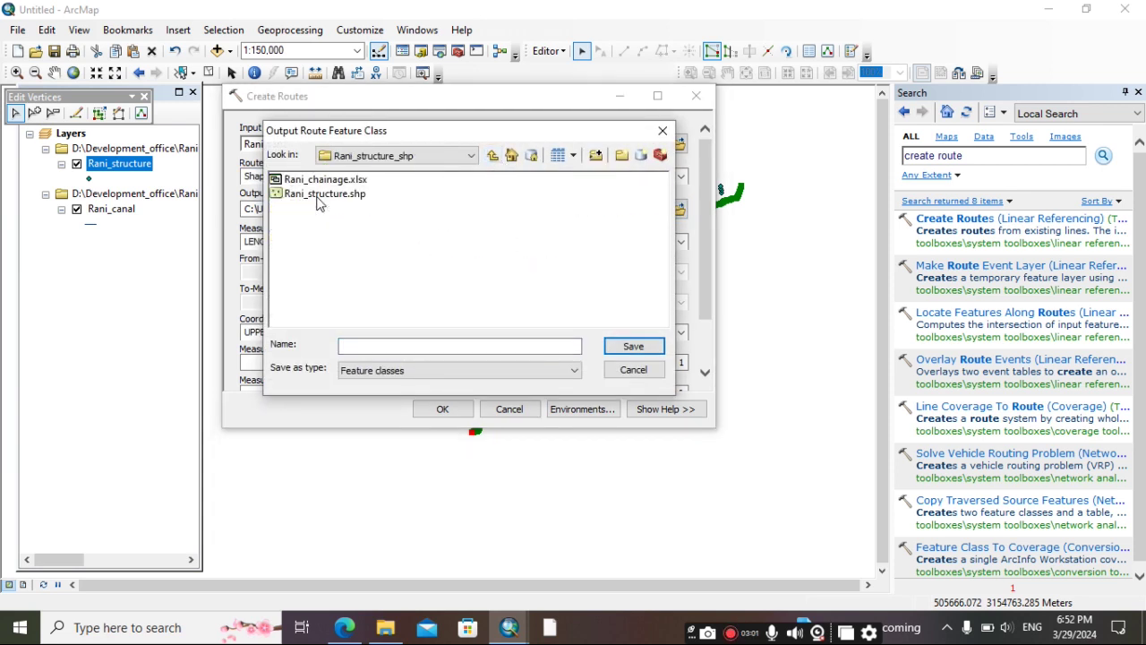
pyautogui.click(493, 154)
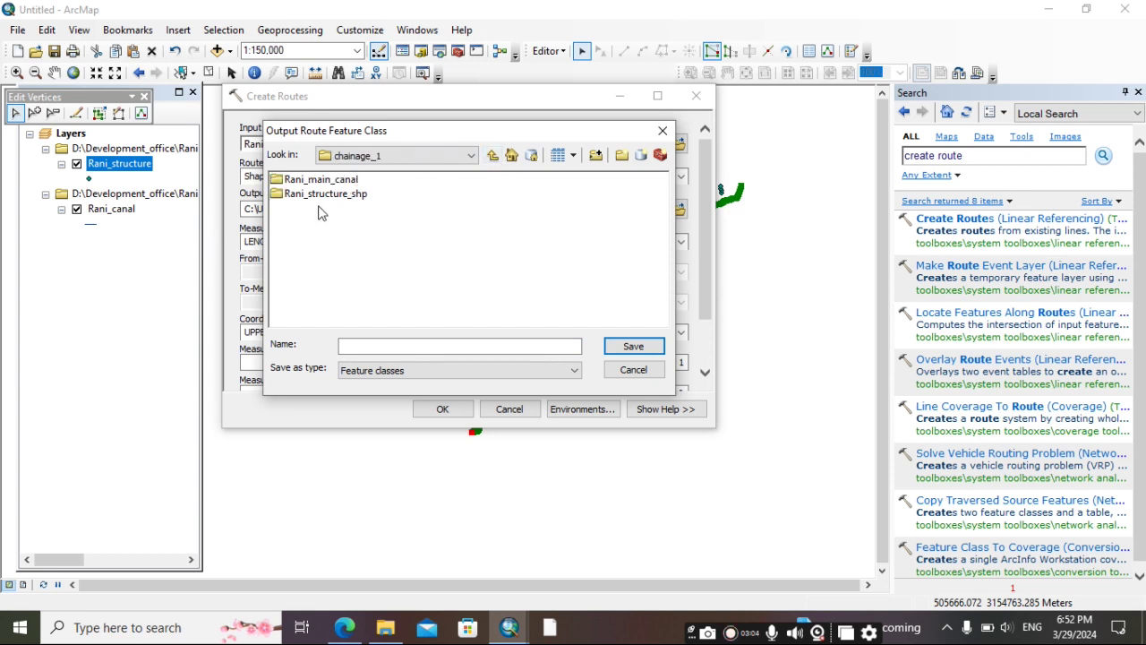
pyautogui.click(620, 157)
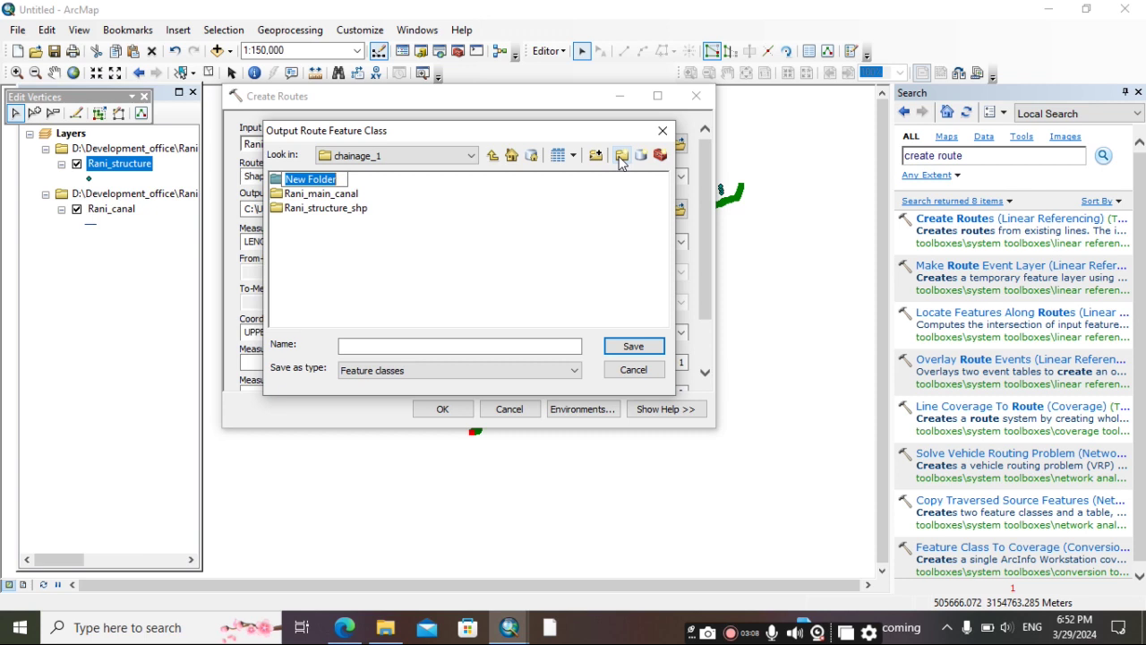
pyautogui.write('chainage')
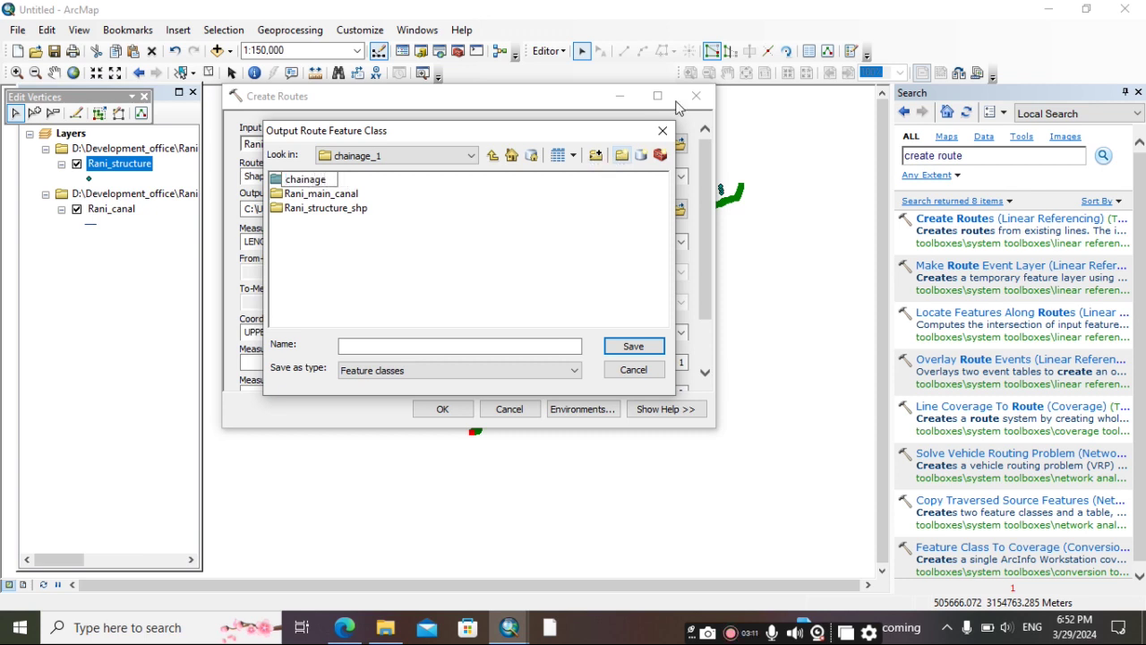
pyautogui.click(508, 250)
pyautogui.click(315, 185)
pyautogui.doubleClick(315, 185)
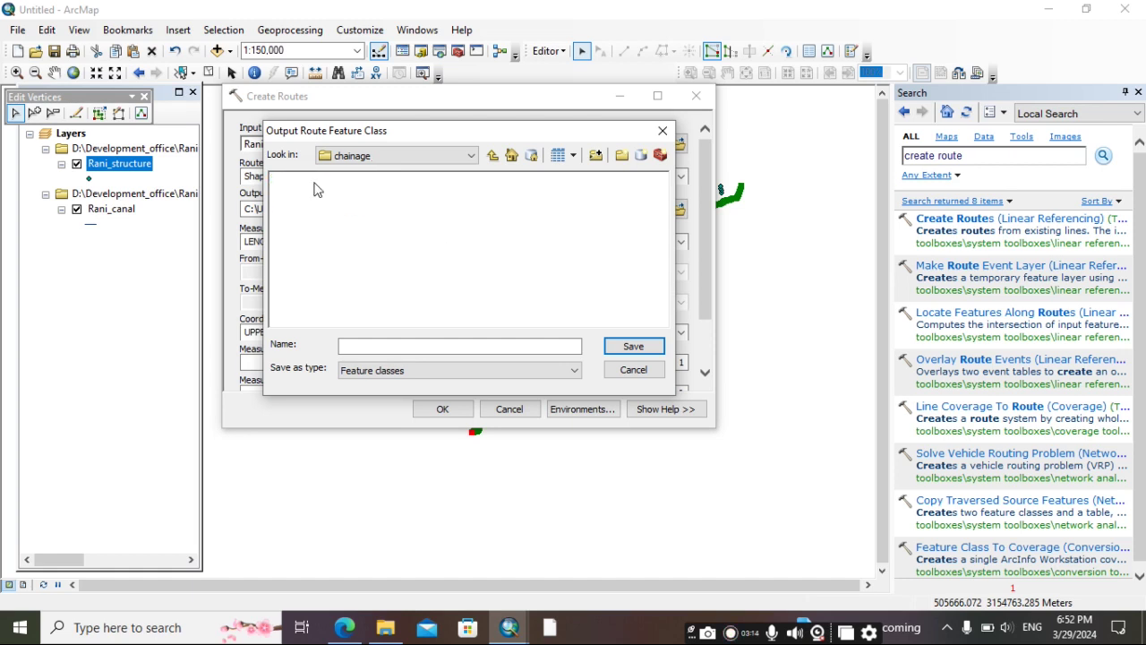
# Create a 'route' subfolder in chainage and save the output as route.shp
pyautogui.click(622, 157)
pyautogui.write('r')
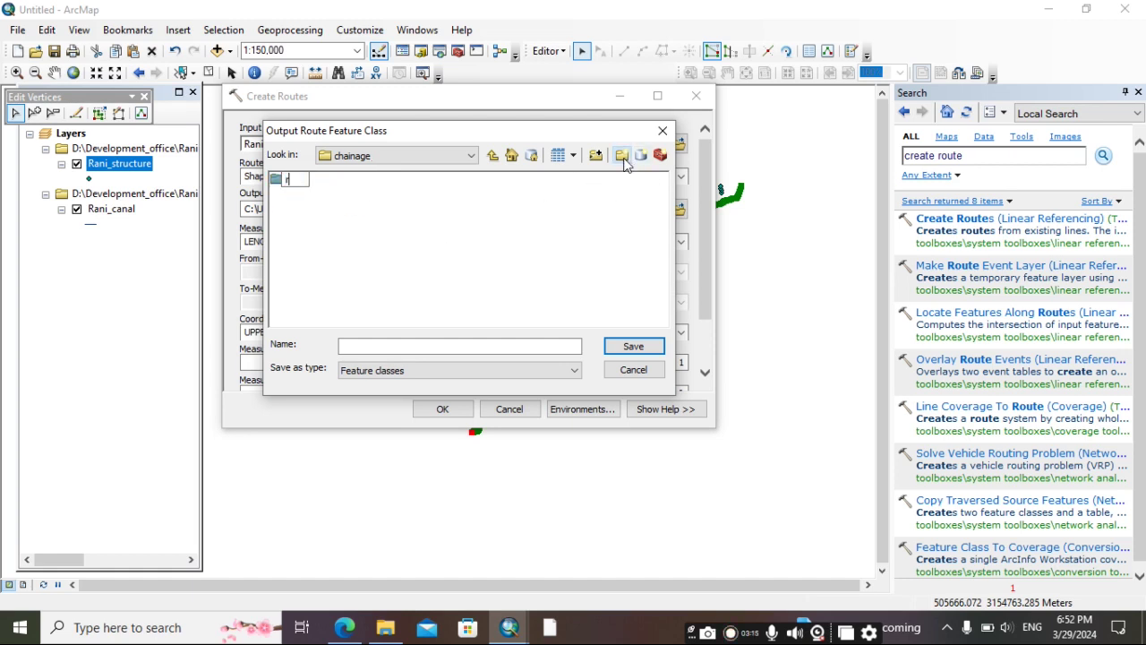
pyautogui.write('oute')
pyautogui.doubleClick(291, 180)
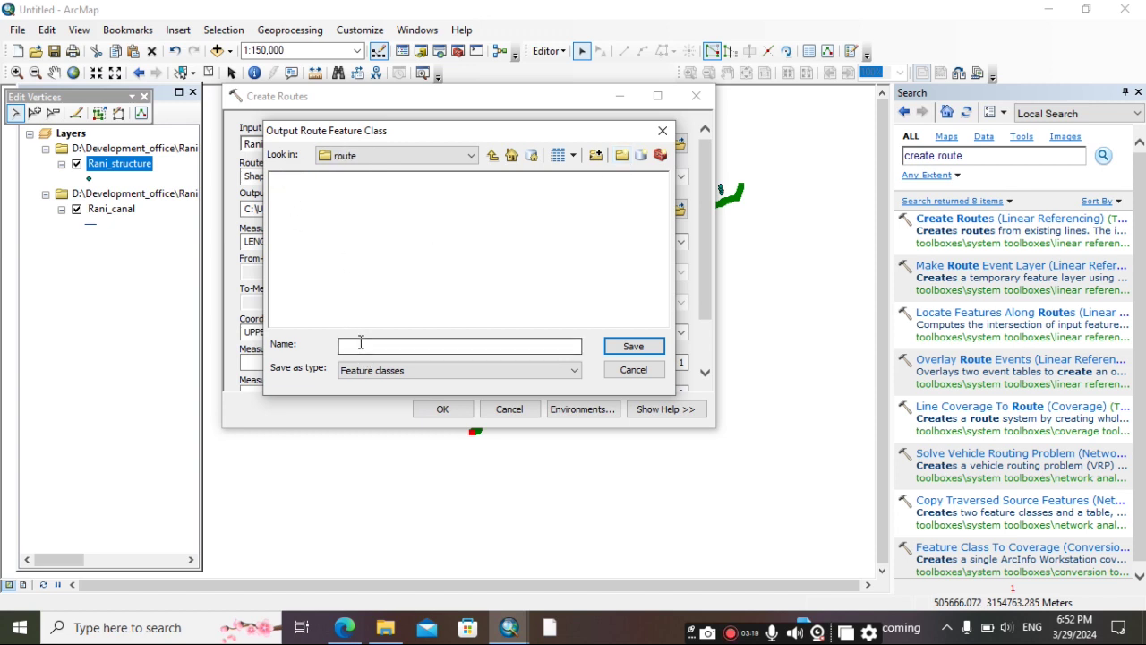
pyautogui.click(357, 344)
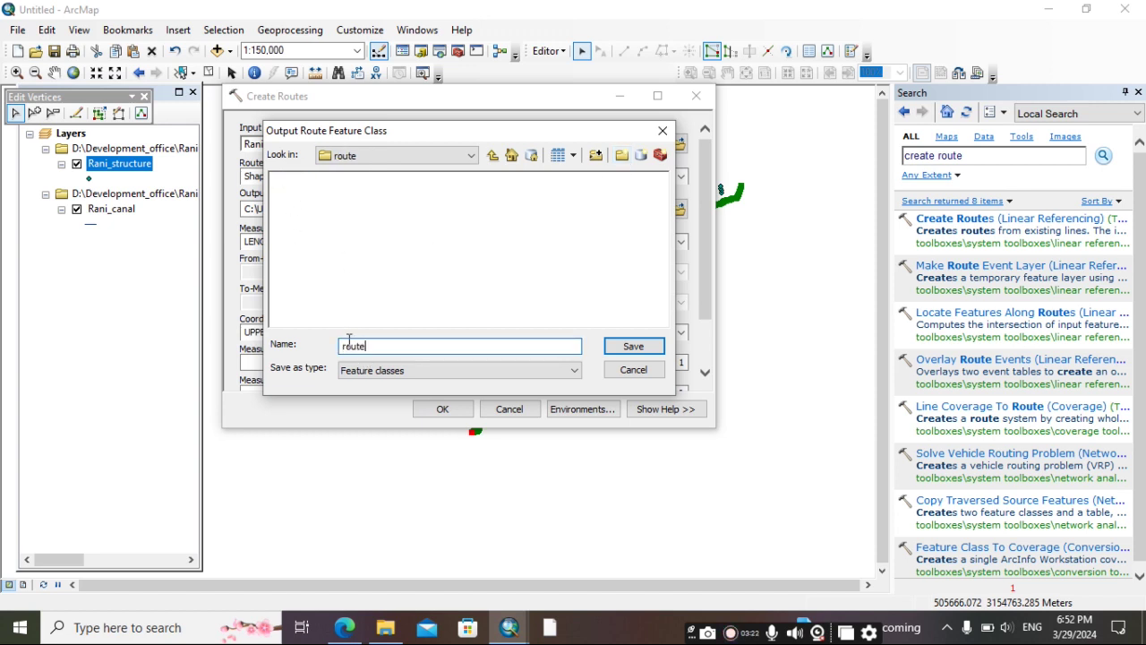
pyautogui.write('route')
pyautogui.click(633, 346)
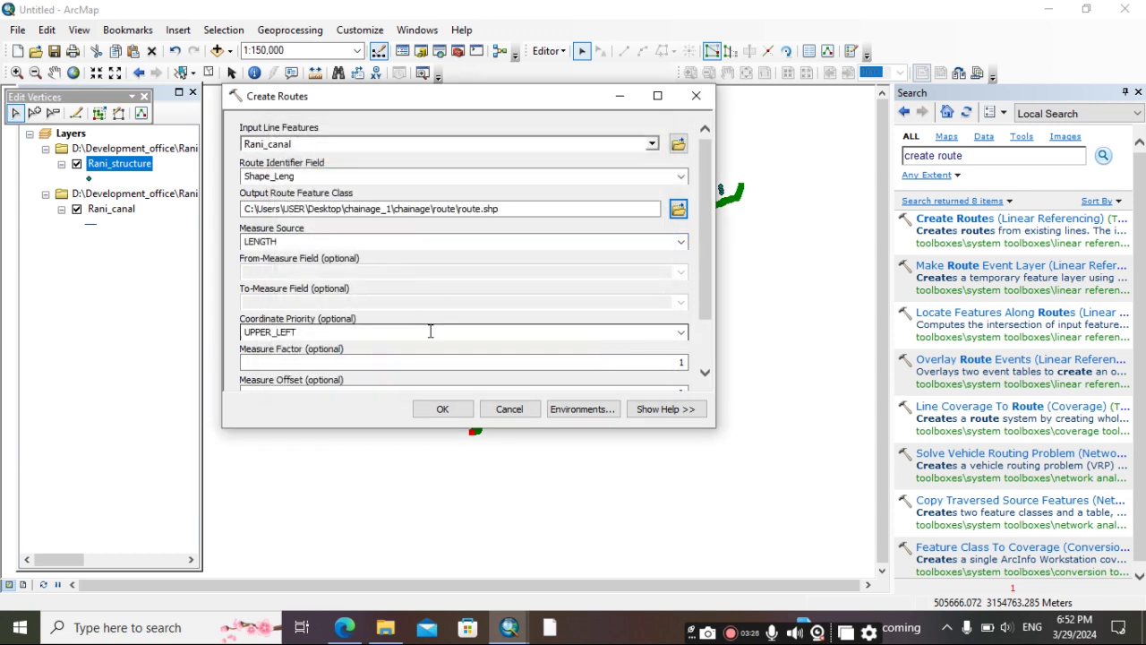
# Set Coordinate Priority to UPPER_RIGHT and run Create Routes to build route.shp
pyautogui.scroll(-2, 340, 356)
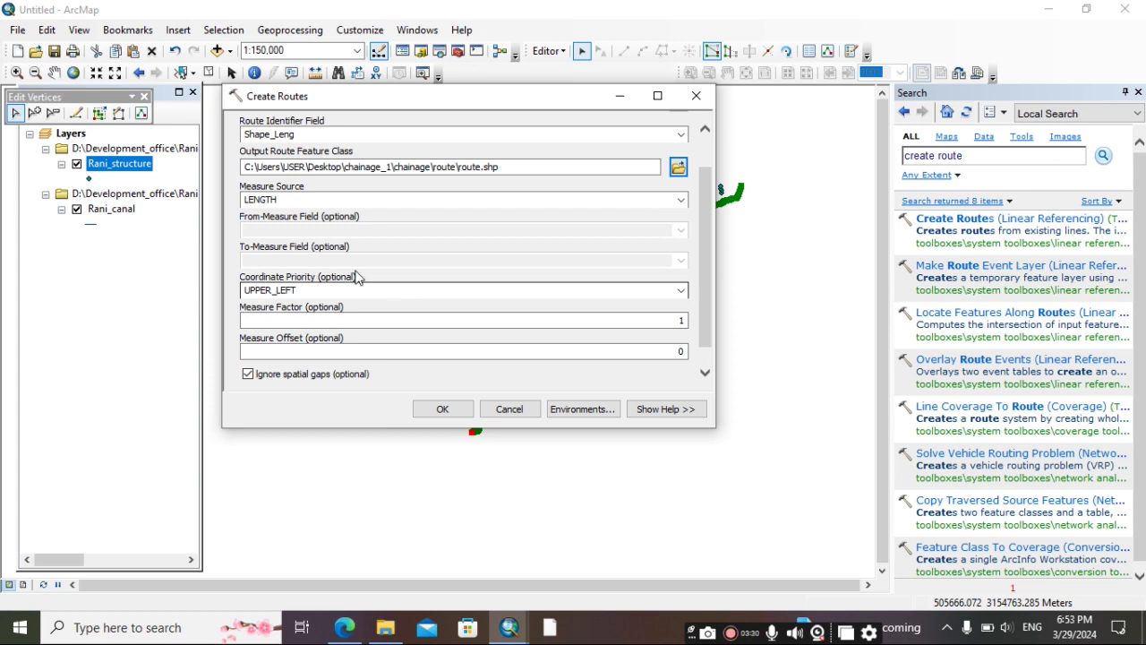
pyautogui.moveTo(401, 103); pyautogui.dragTo(209, 117)
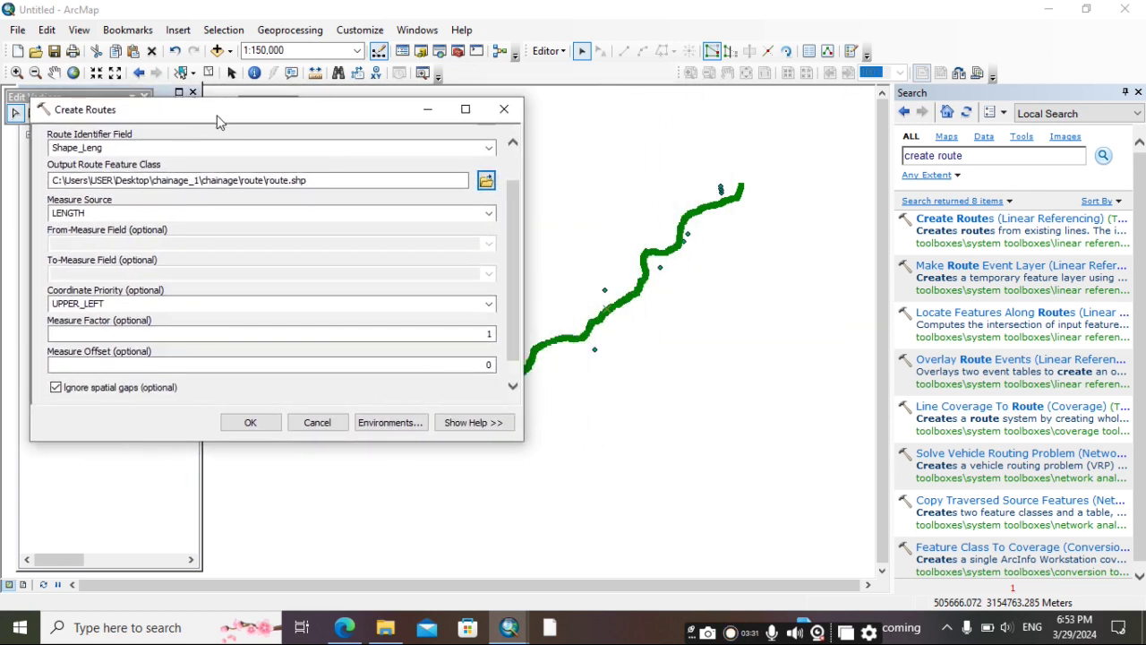
pyautogui.click(487, 305)
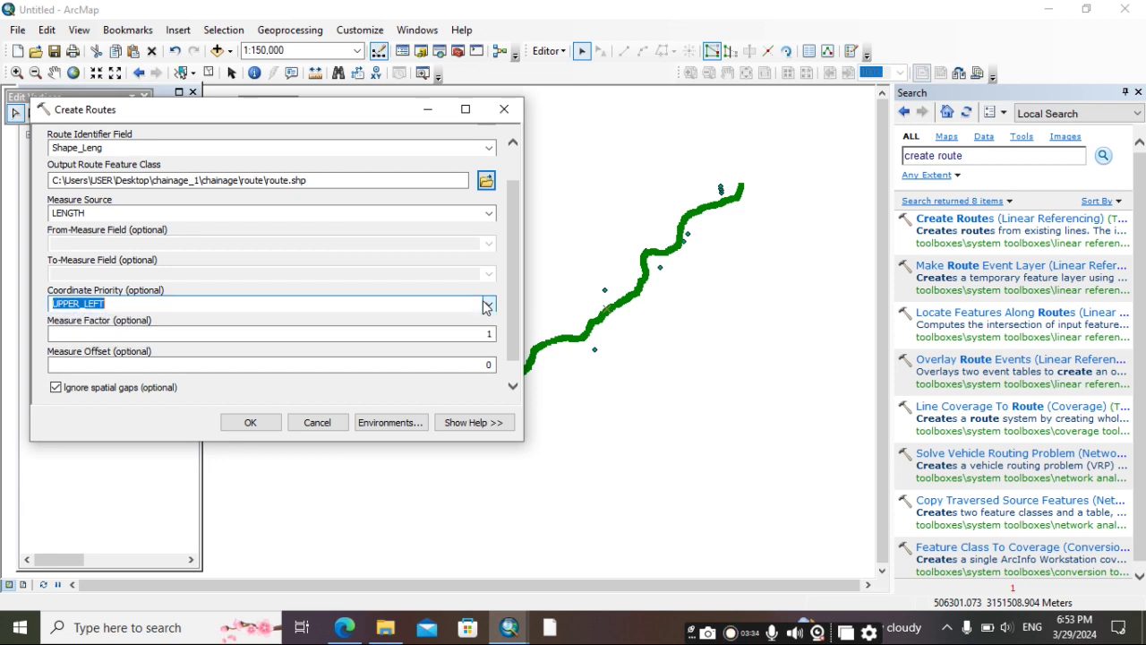
pyautogui.click(486, 306)
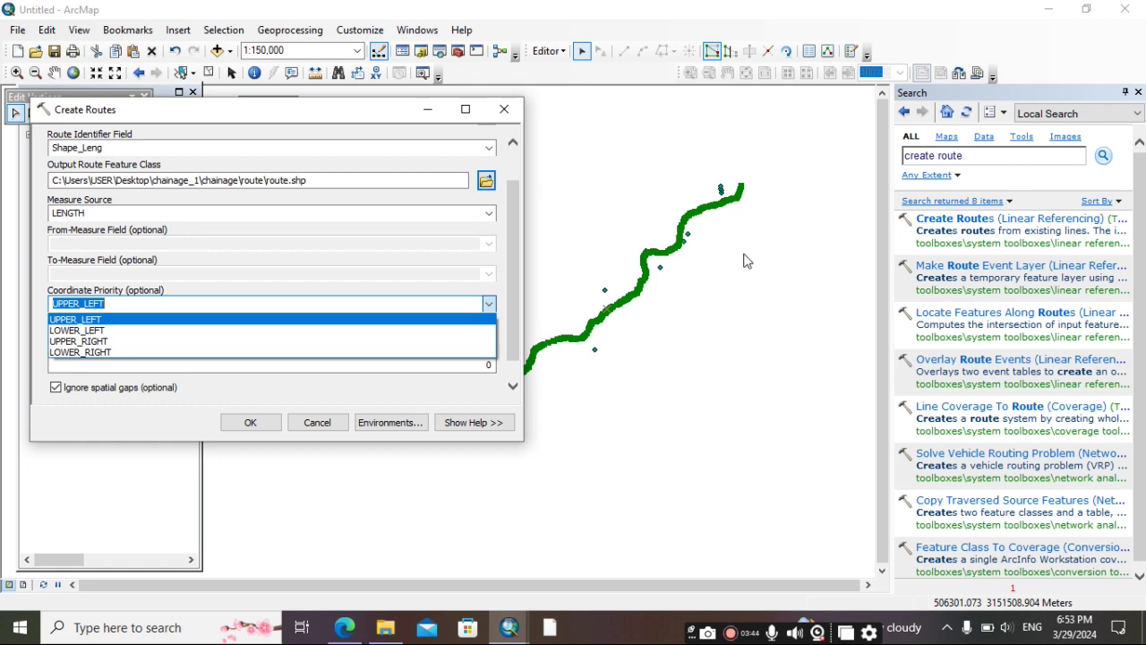
pyautogui.click(792, 249)
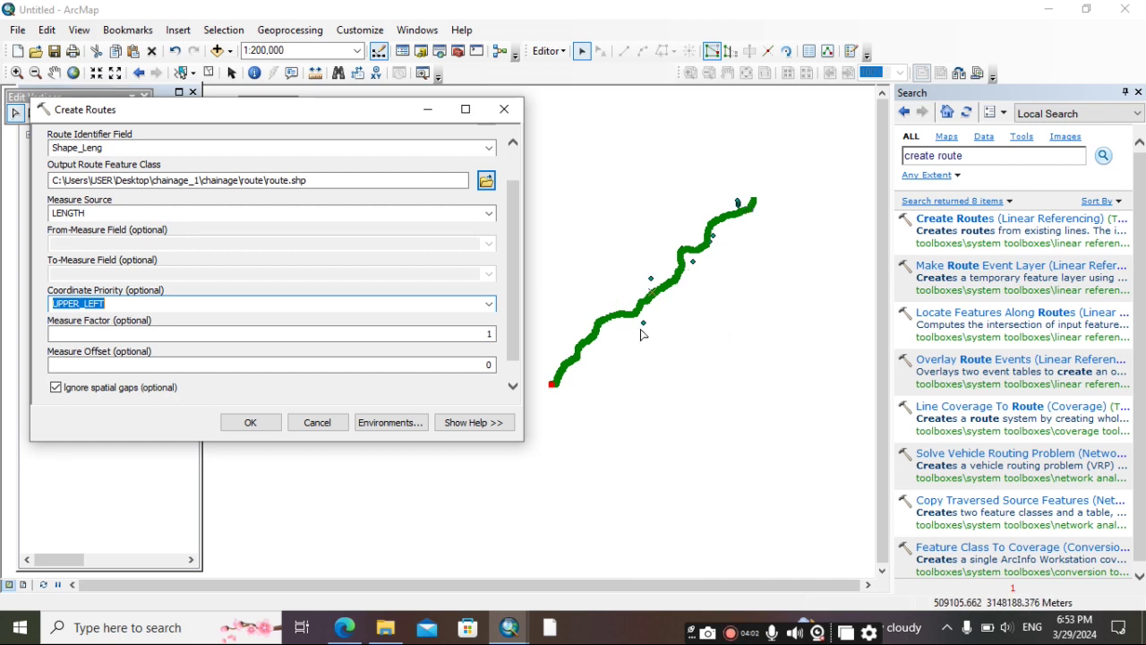
pyautogui.click(488, 303)
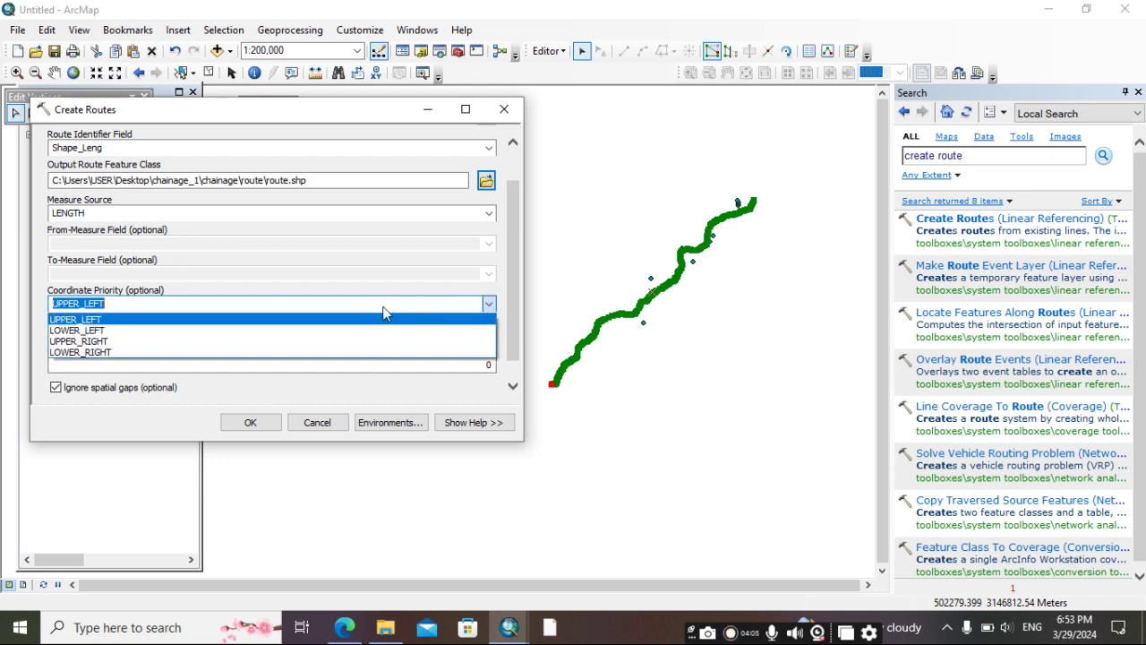
pyautogui.click(95, 345)
pyautogui.scroll(-1, 383, 351)
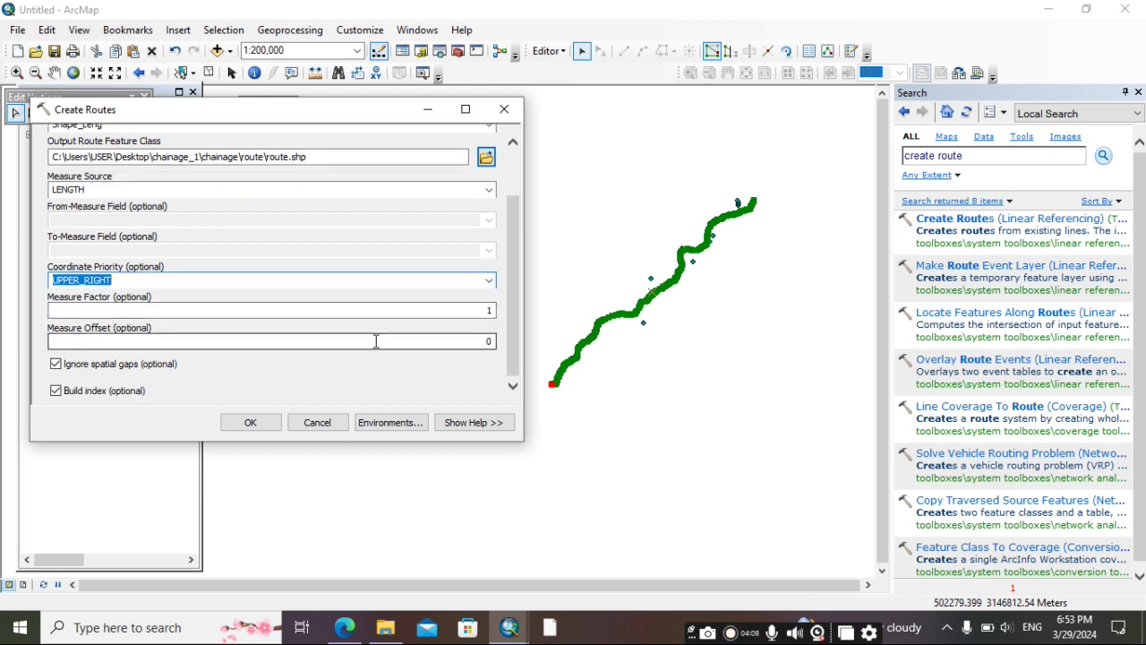
pyautogui.click(274, 427)
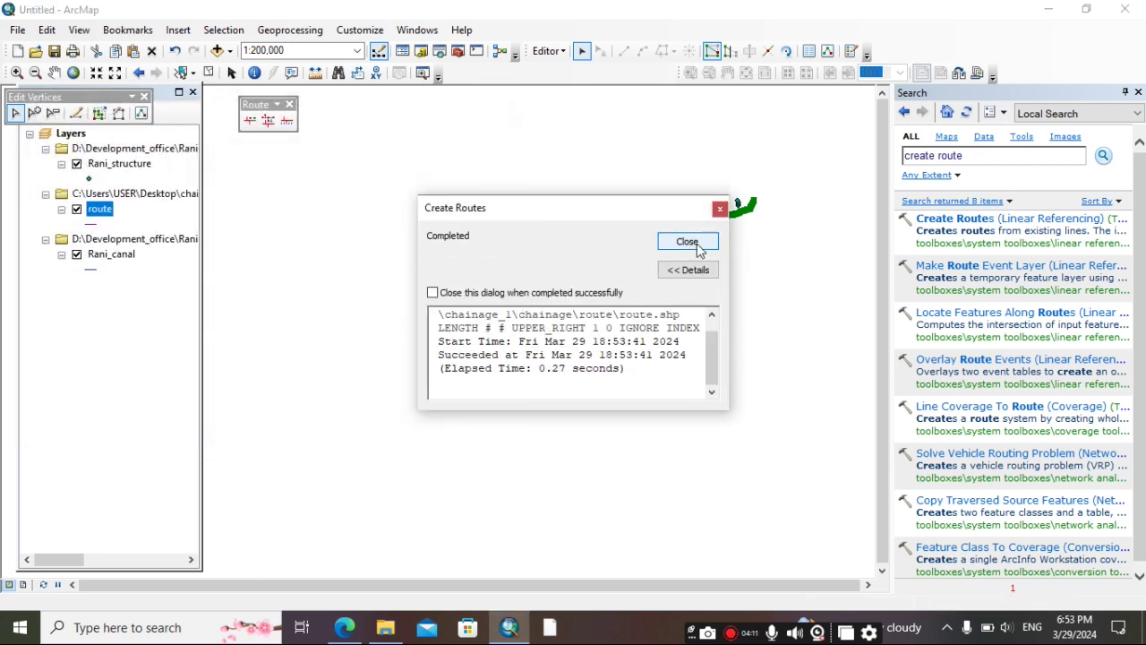
# Close the Create Routes report and search the tools for 'locate feature'
pyautogui.click(687, 242)
pyautogui.moveTo(984, 155); pyautogui.dragTo(900, 165)
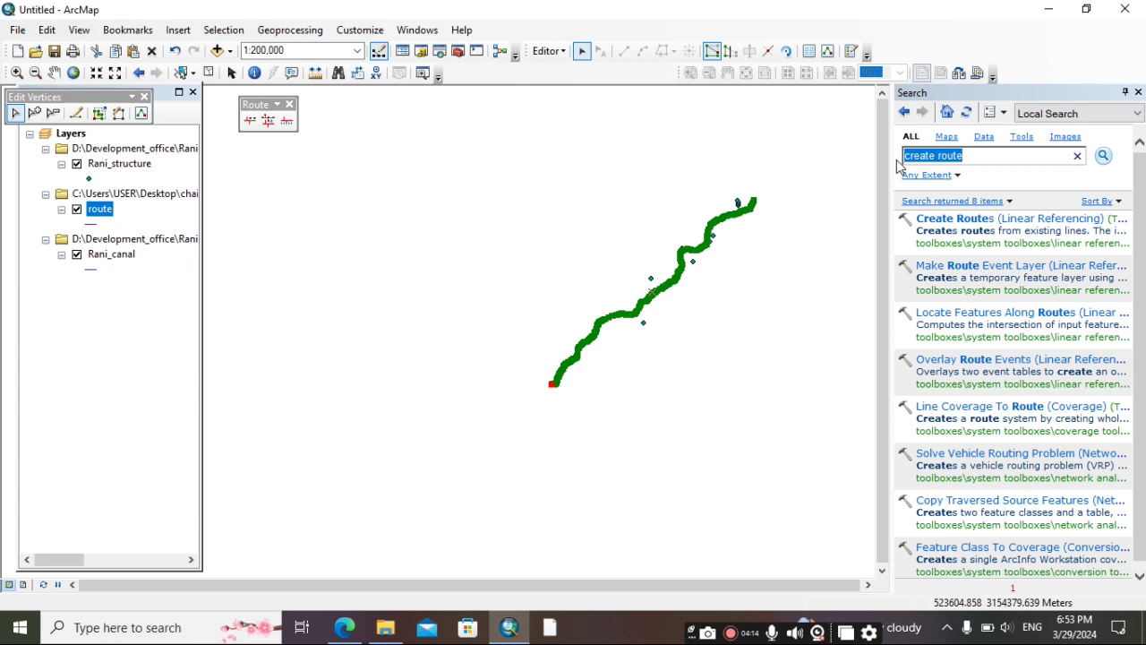
pyautogui.write('lo')
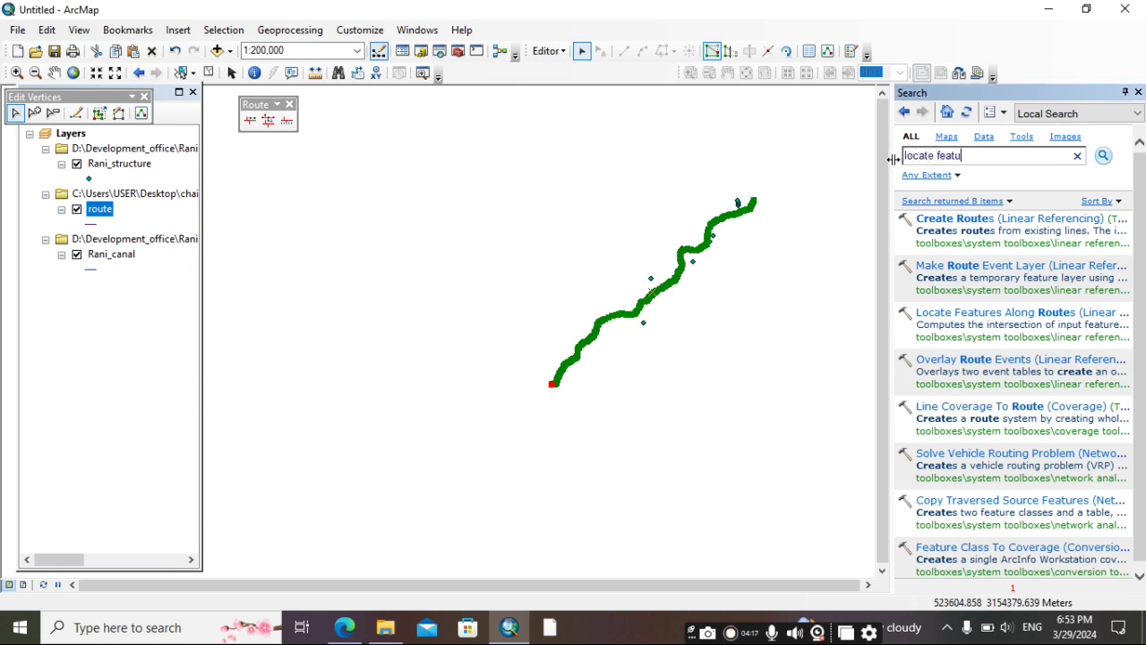
pyautogui.press('Return')
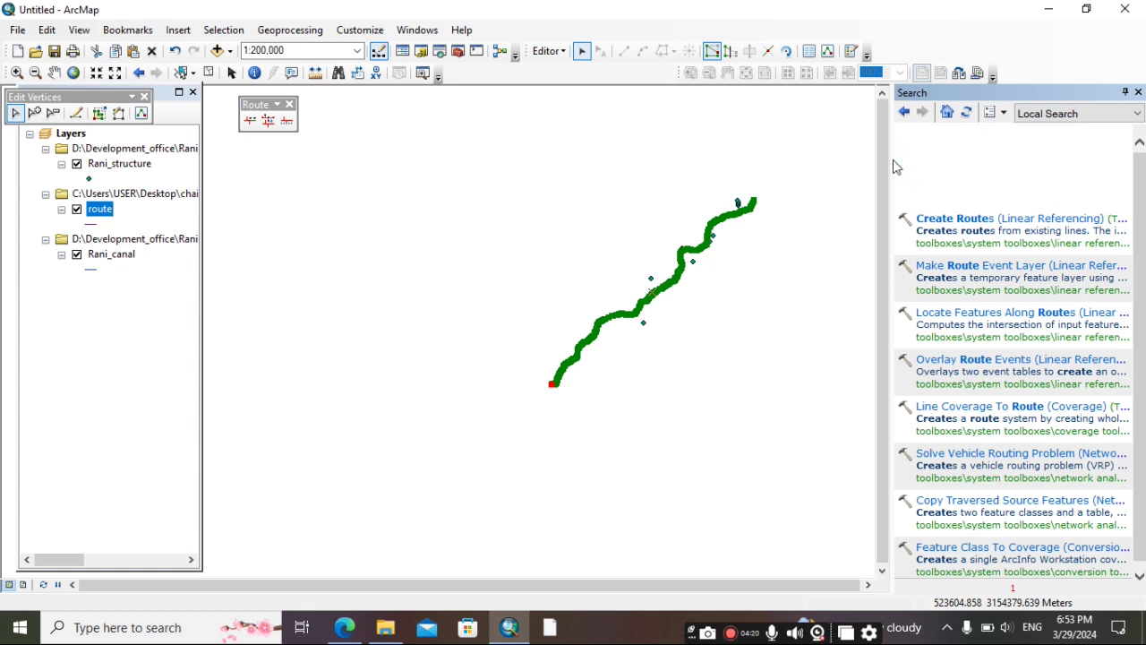
# In Locate Features Along Routes, use Rani_structure input, route features, and select Search Radius
pyautogui.click(964, 264)
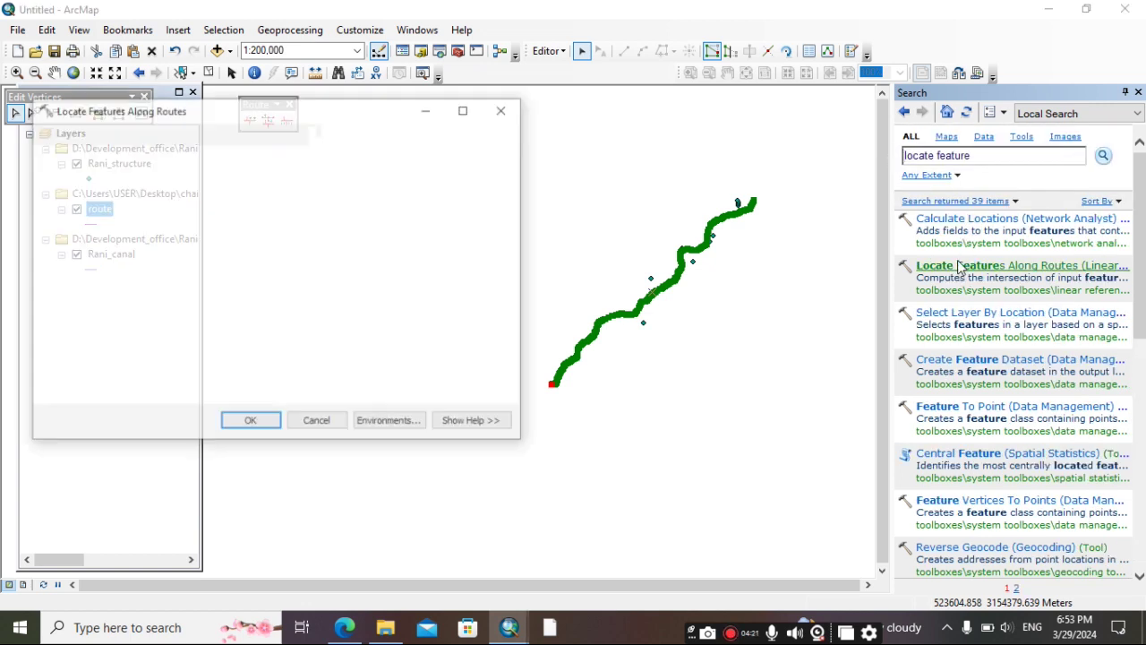
pyautogui.click(460, 158)
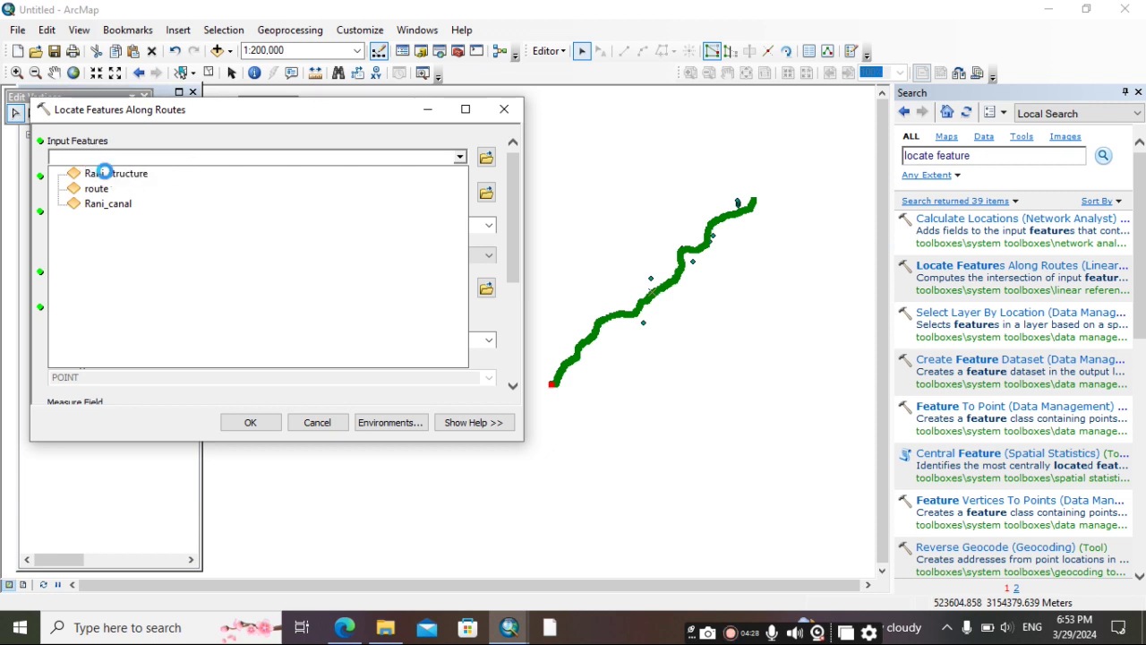
pyautogui.click(105, 175)
pyautogui.click(459, 193)
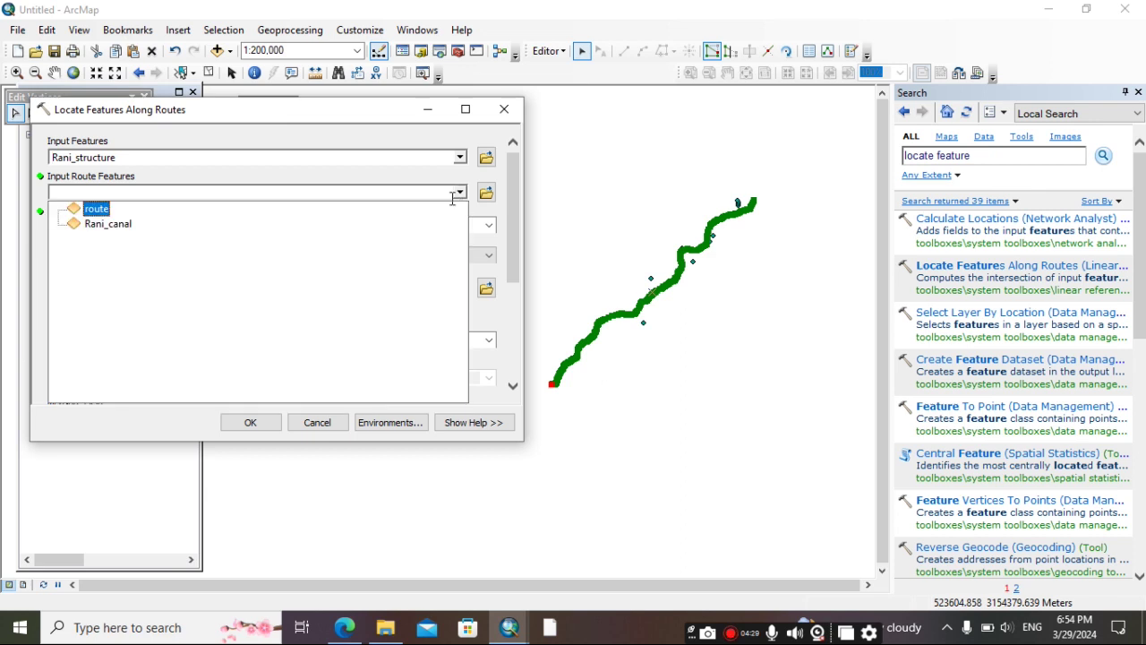
pyautogui.click(97, 209)
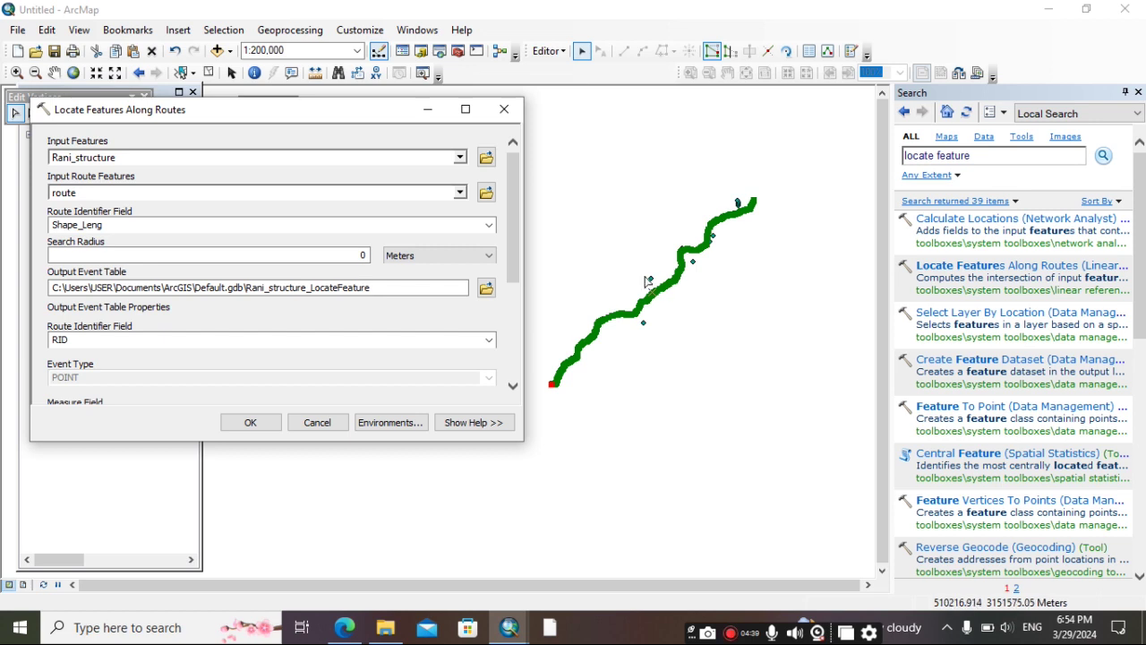
pyautogui.click(328, 257)
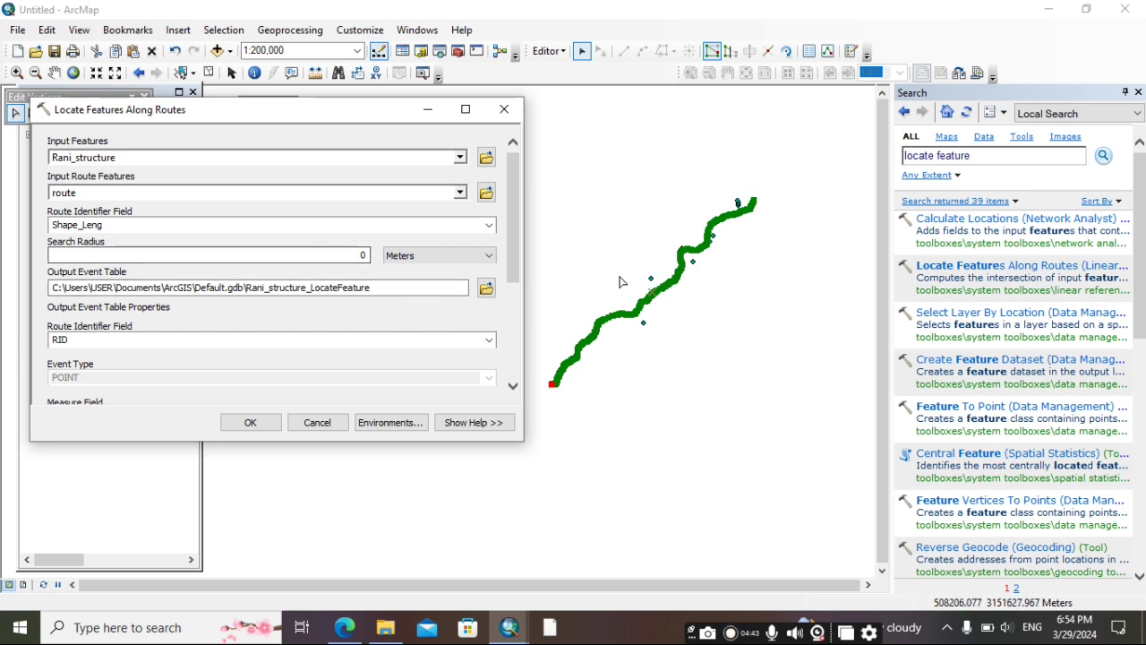
pyautogui.doubleClick(365, 256)
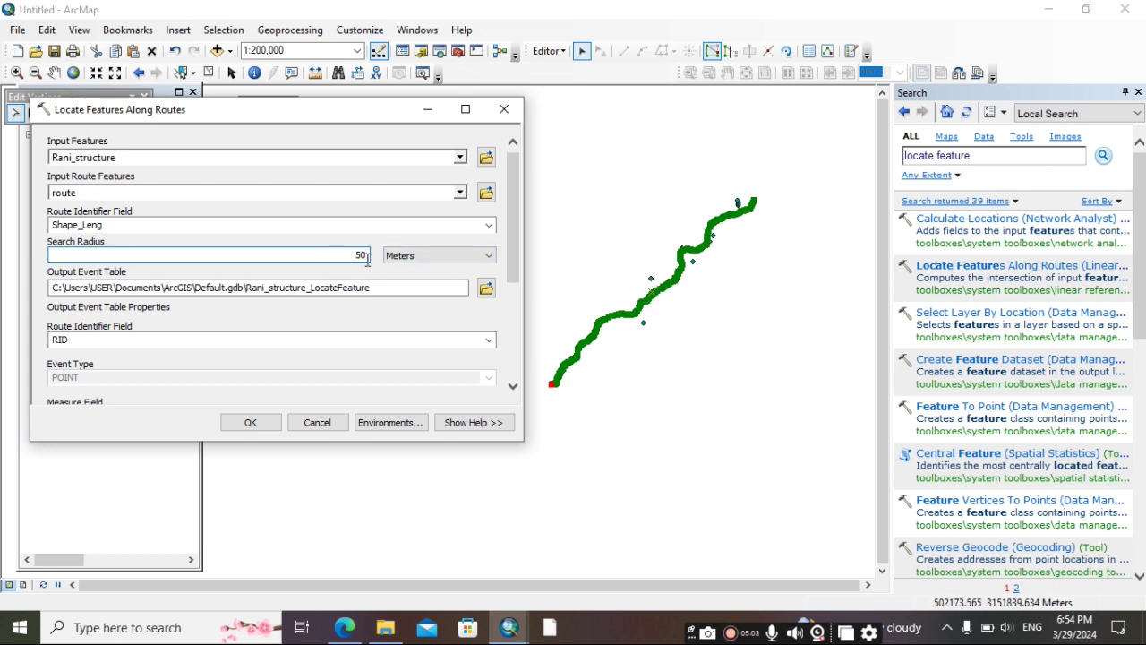
# For the output event table, create a new 'locate' folder inside chainage and open it
pyautogui.click(485, 288)
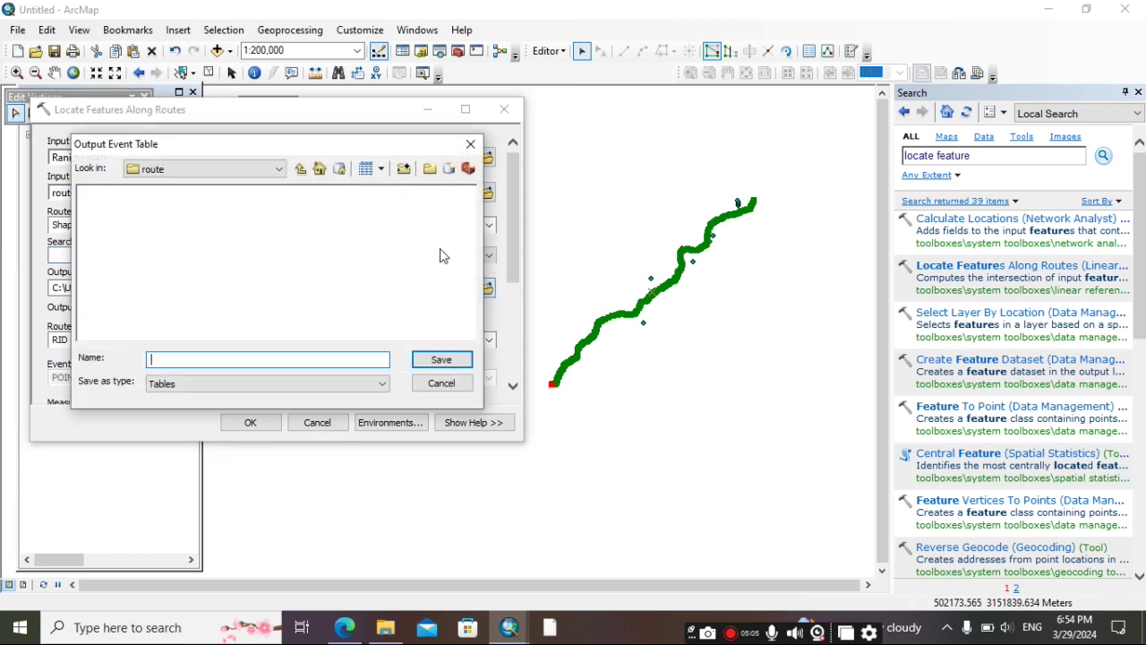
pyautogui.click(302, 170)
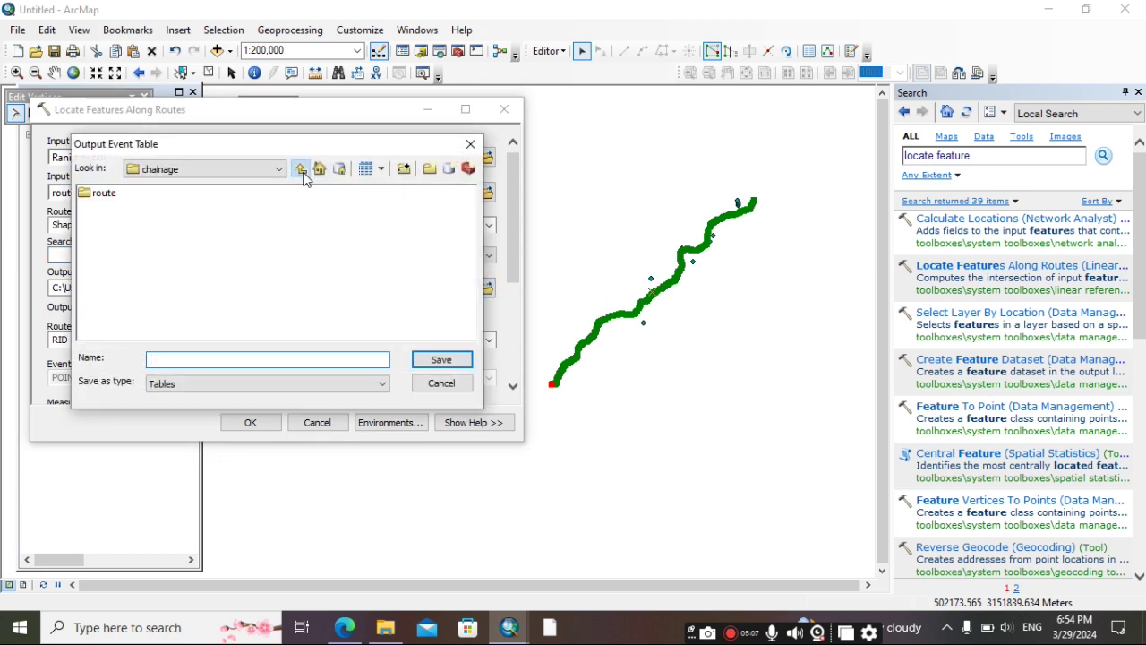
pyautogui.click(430, 170)
pyautogui.press('BackSpace')
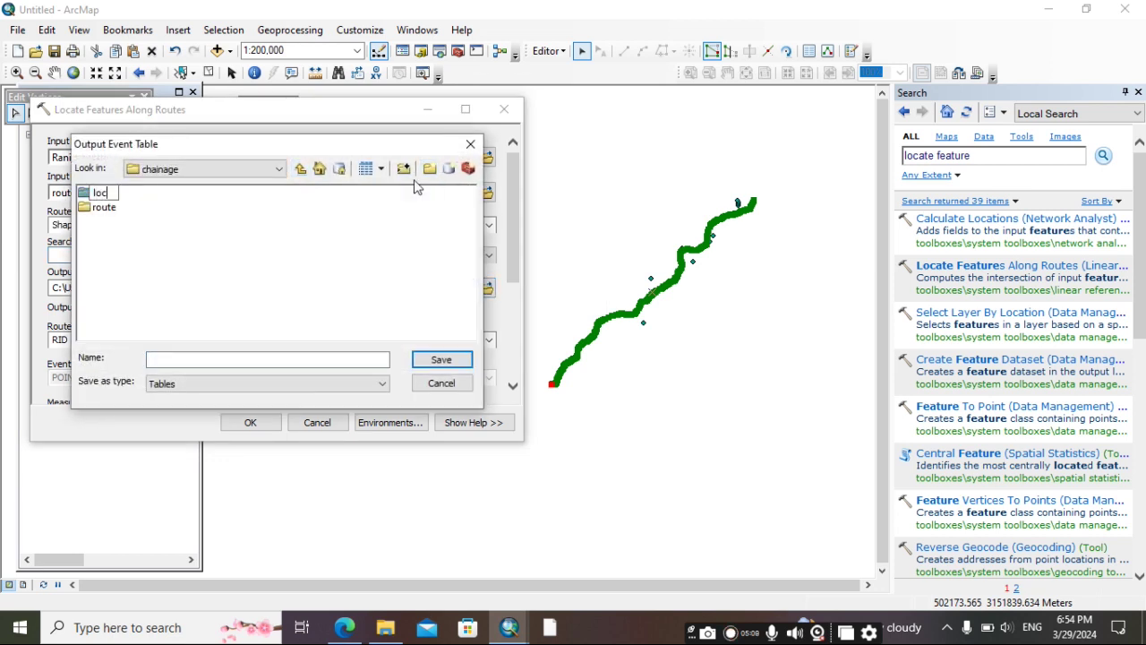
pyautogui.click(134, 261)
pyautogui.doubleClick(106, 193)
# Save the output event table as 'locate' and run Locate Features Along Routes
pyautogui.click(193, 361)
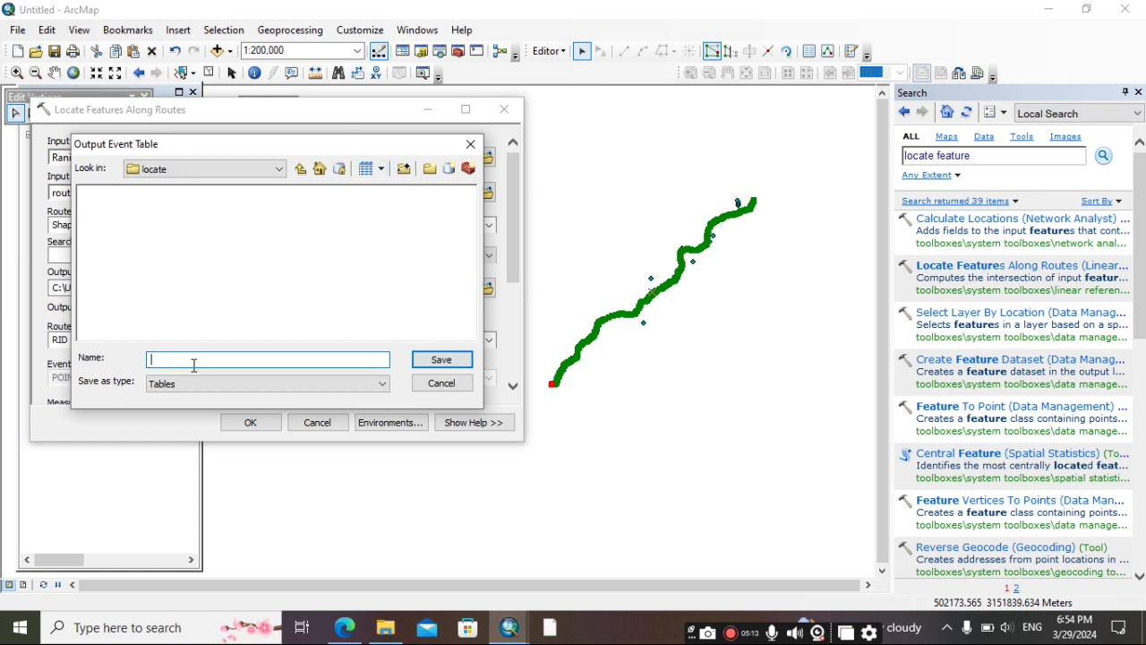
pyautogui.write('locate')
pyautogui.click(442, 359)
pyautogui.scroll(-1, 213, 301)
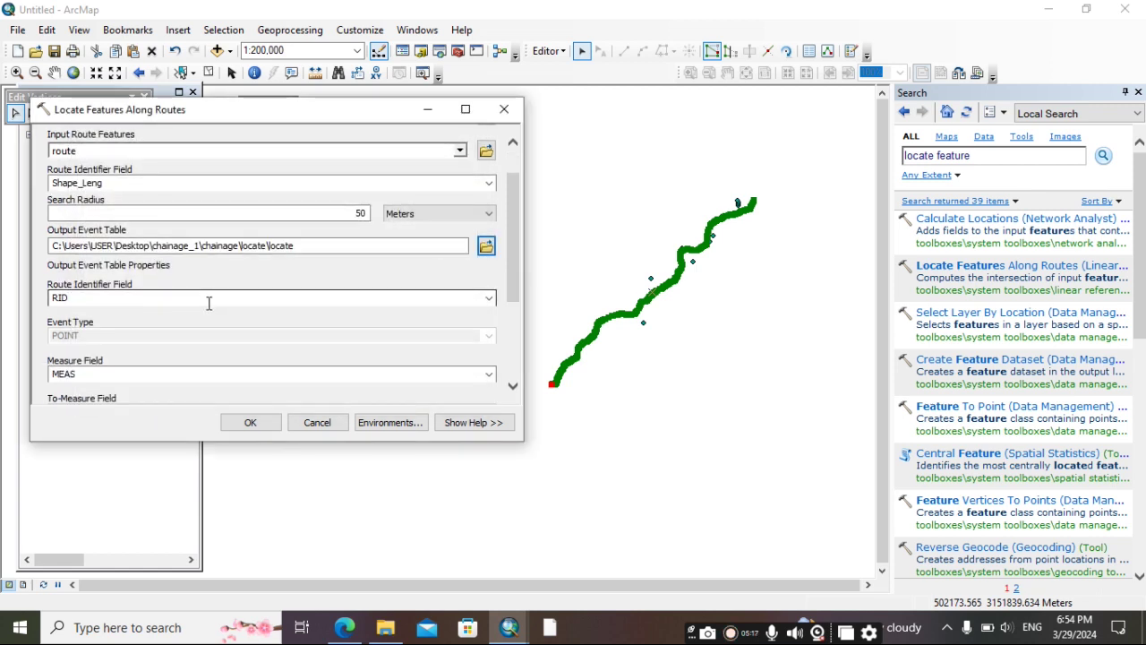
pyautogui.scroll(-1, 215, 322)
pyautogui.click(251, 423)
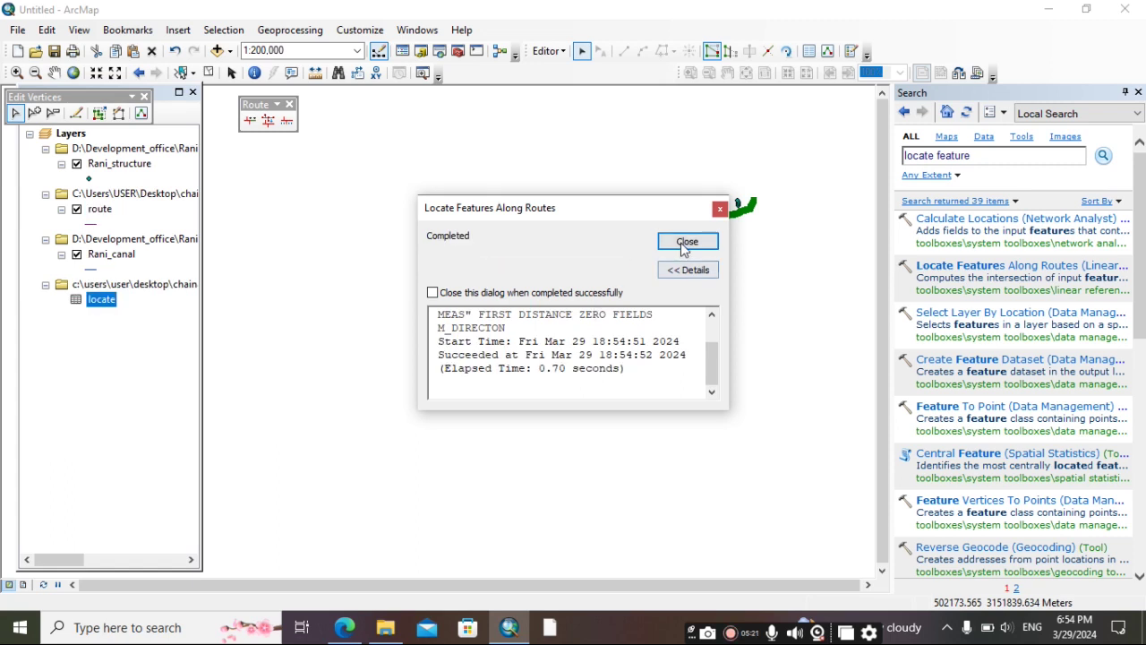
# Close the finished report, then open and widen the locate attribute table
pyautogui.click(688, 242)
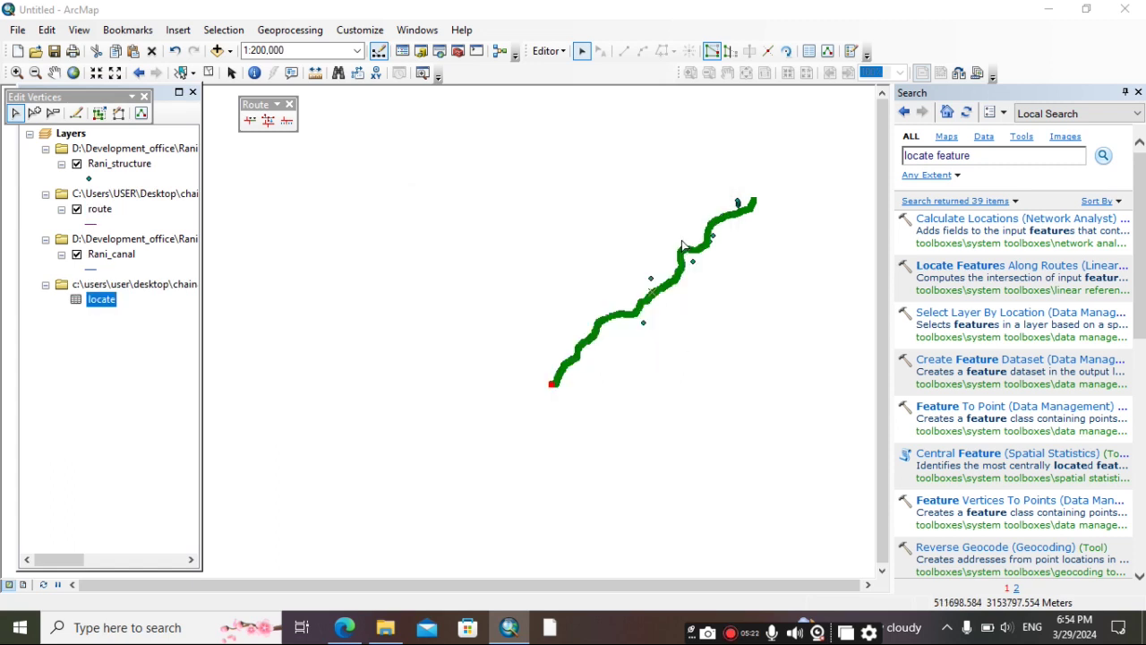
pyautogui.rightClick(100, 305)
pyautogui.click(145, 313)
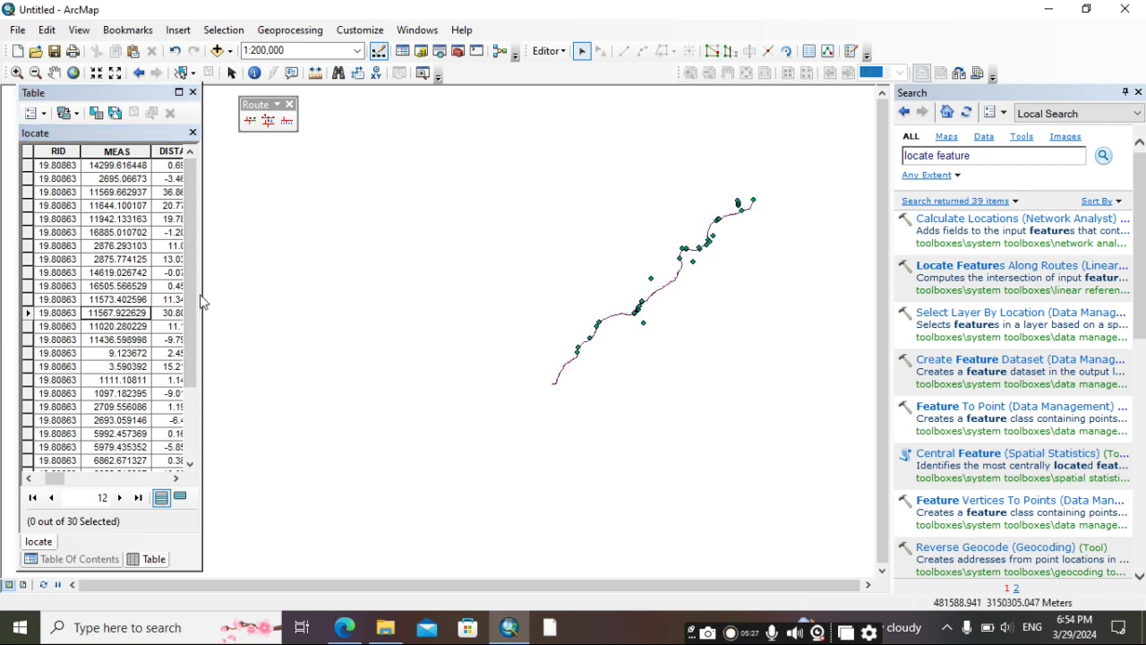
pyautogui.moveTo(202, 292); pyautogui.dragTo(687, 292)
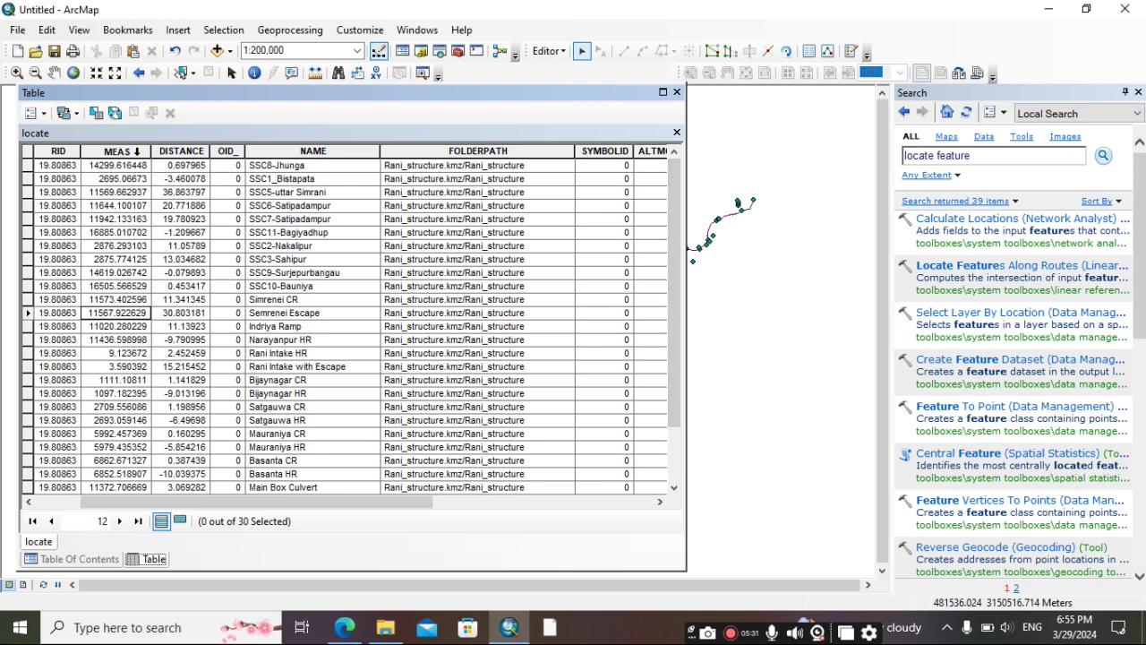
# Sort the 30 located structures ascending by MEAS, review them, then narrow the table window
pyautogui.doubleClick(127, 151)
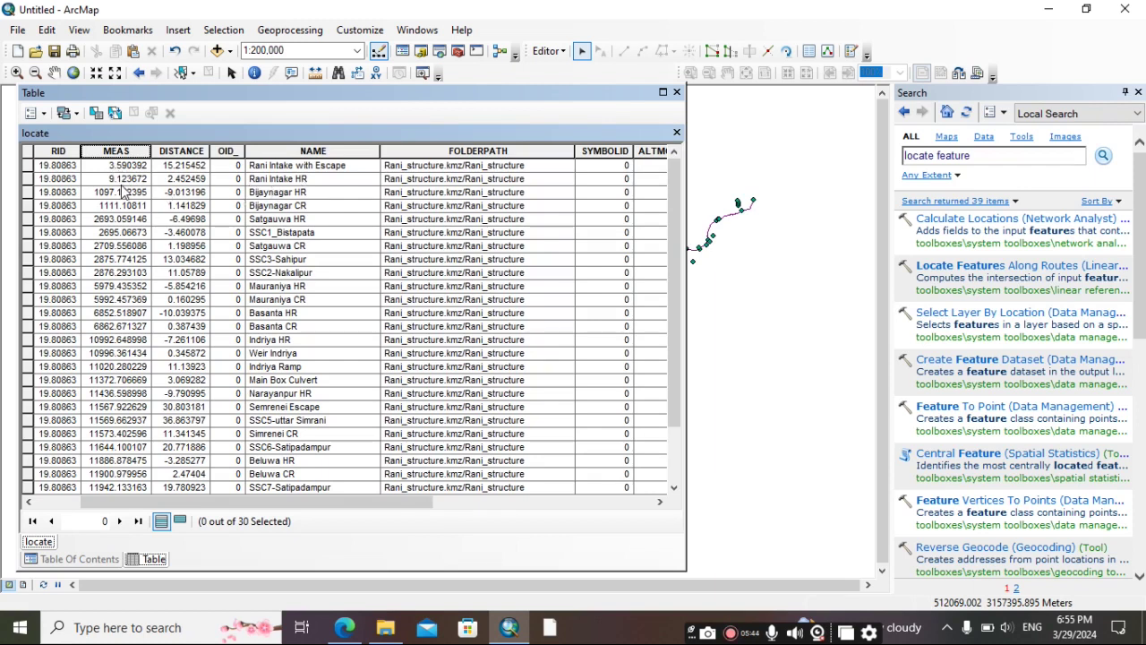
pyautogui.scroll(-2, 224, 307)
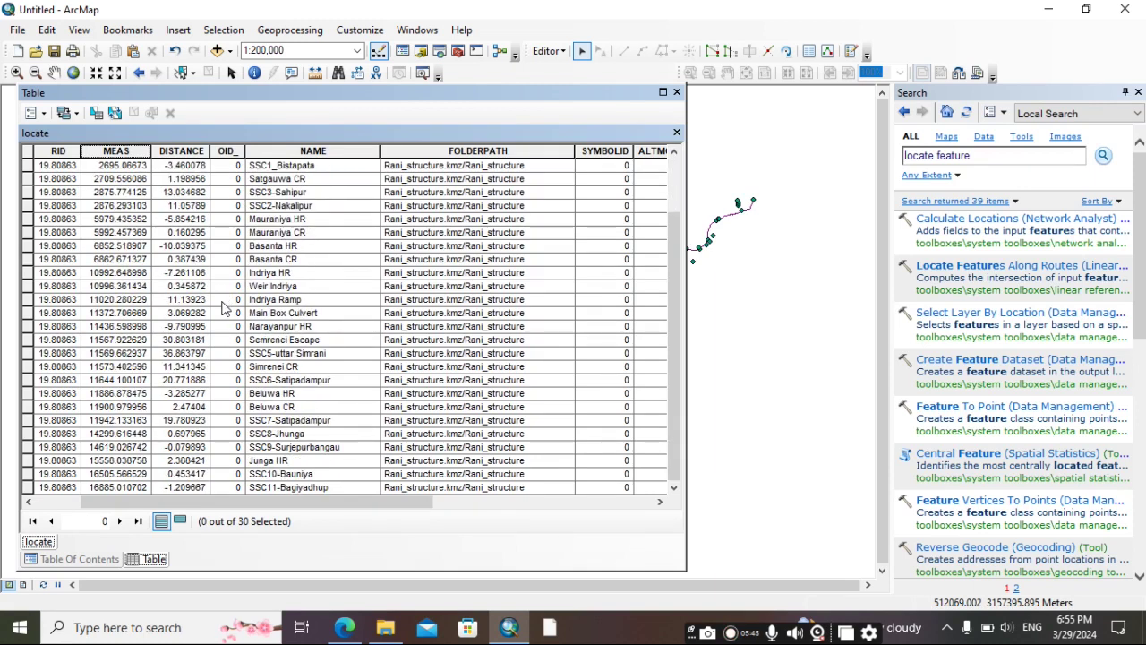
pyautogui.scroll(2, 338, 457)
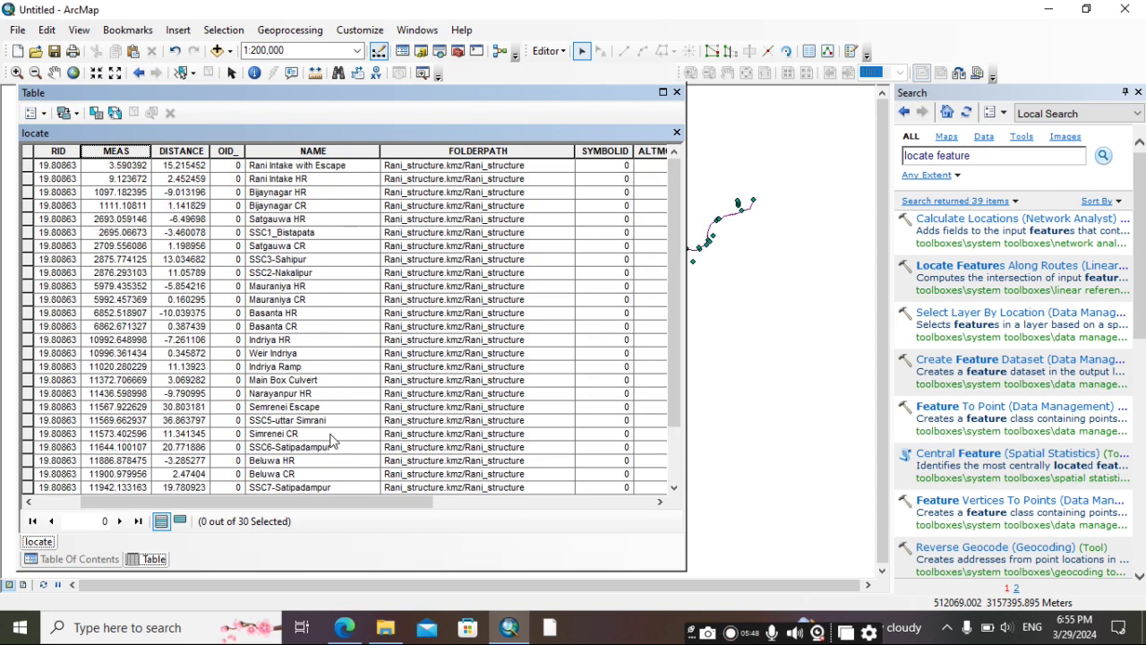
pyautogui.scroll(-2, 258, 190)
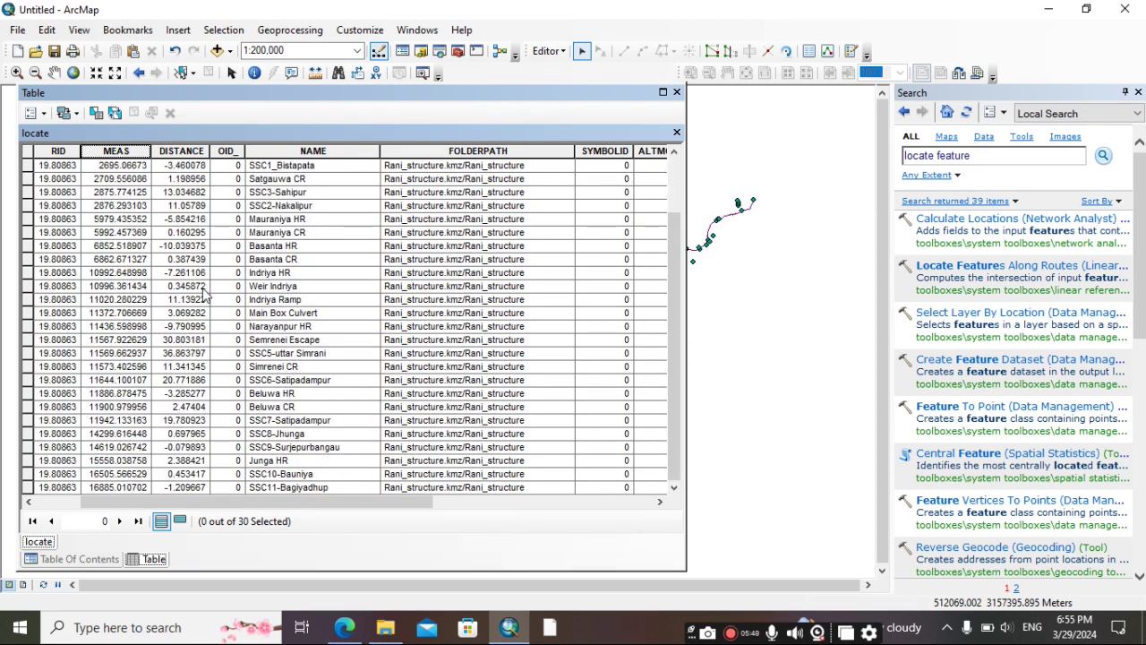
pyautogui.scroll(2, 204, 293)
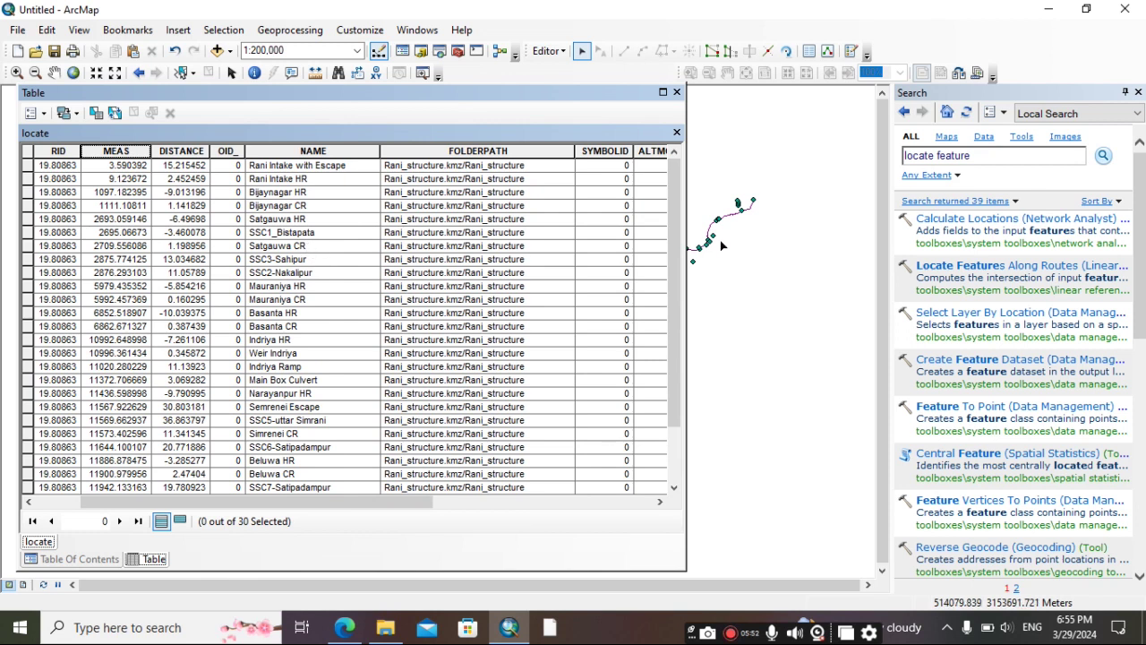
pyautogui.moveTo(686, 247); pyautogui.dragTo(404, 289)
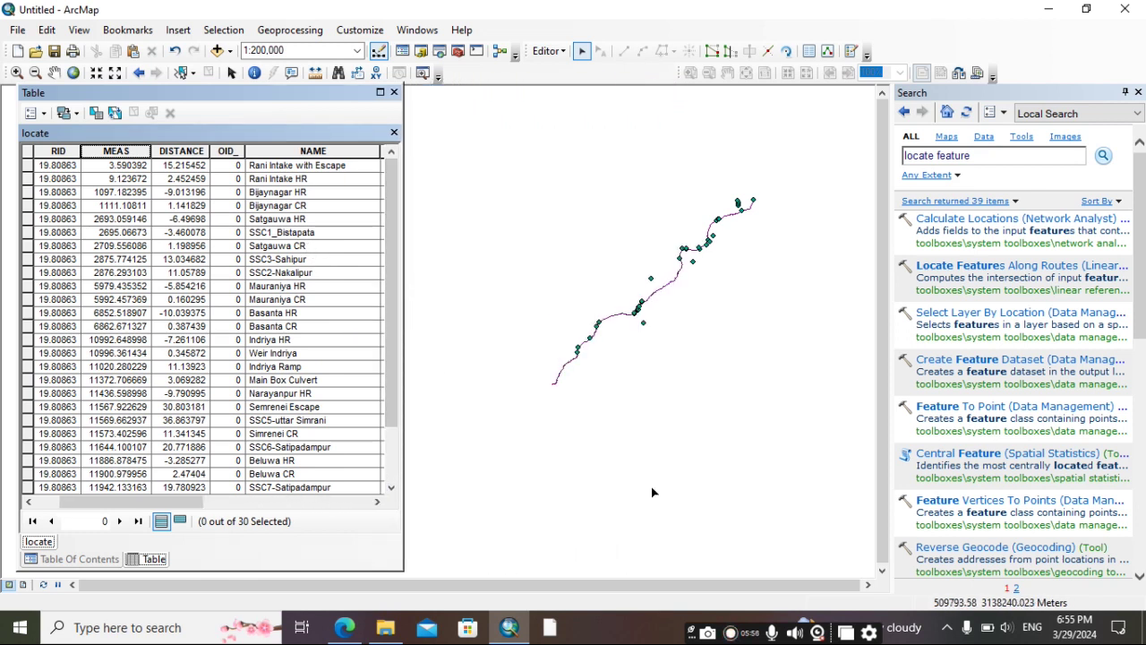